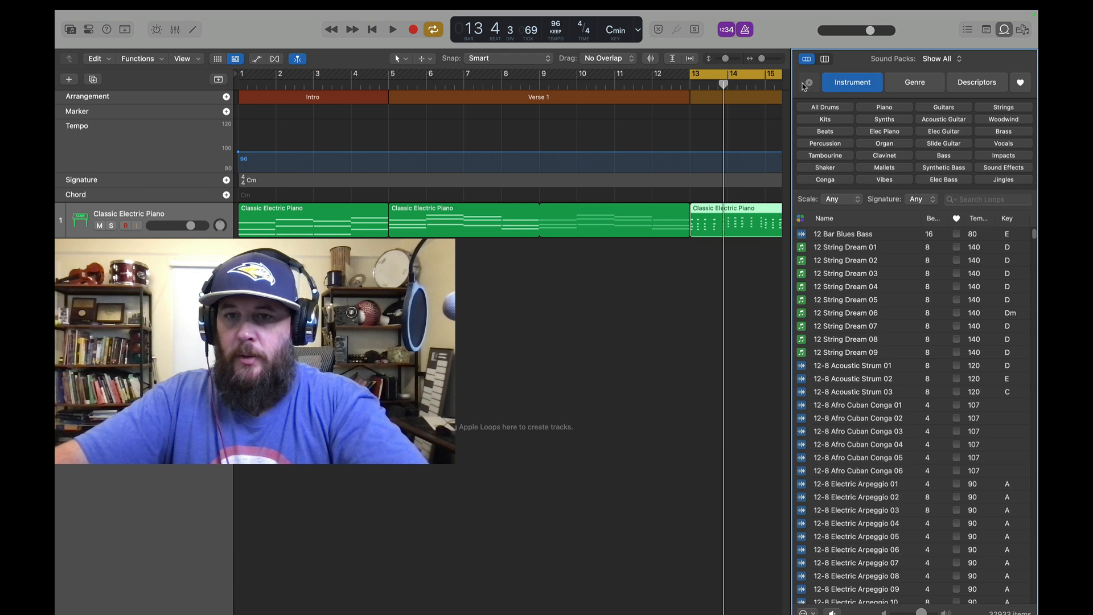
Filter the loop browser to MIDI loops only, with the Bass and Synthetic Bass instruments
left_click(801, 220)
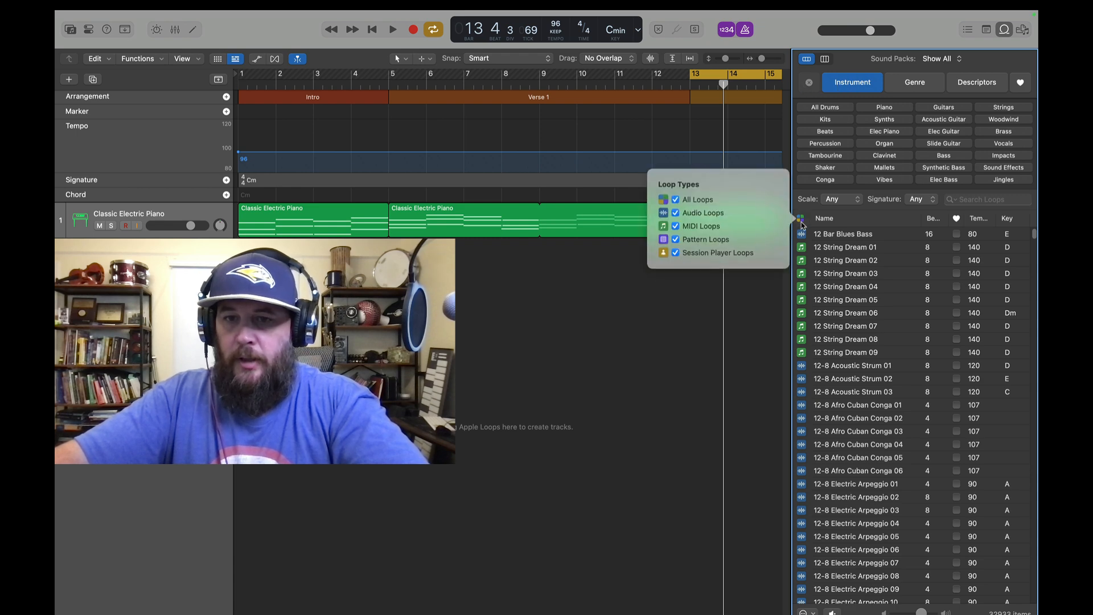
left_click(703, 227)
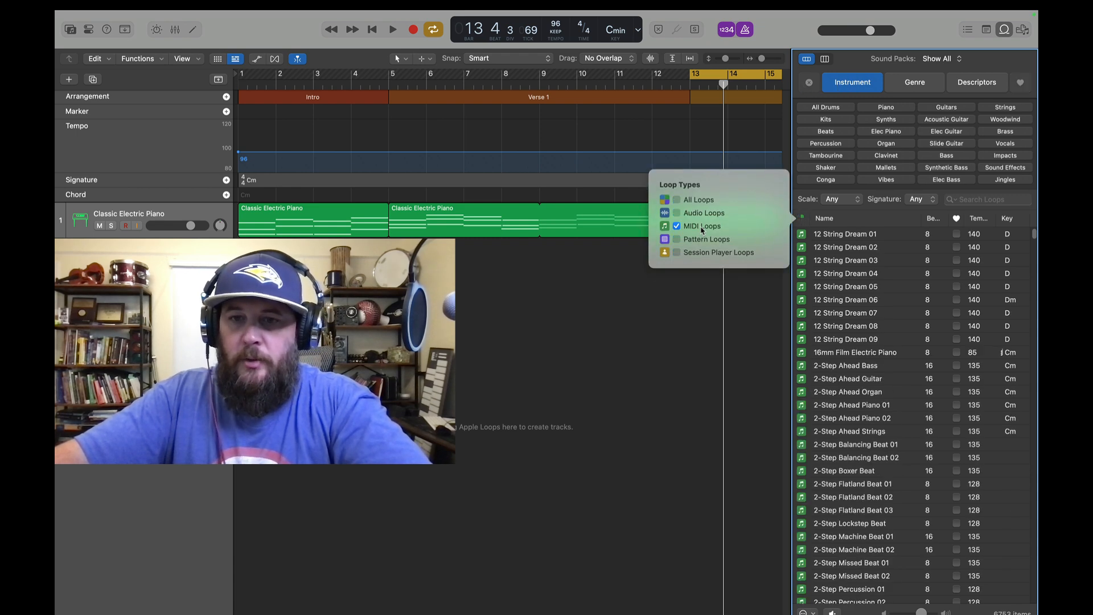
left_click(948, 168)
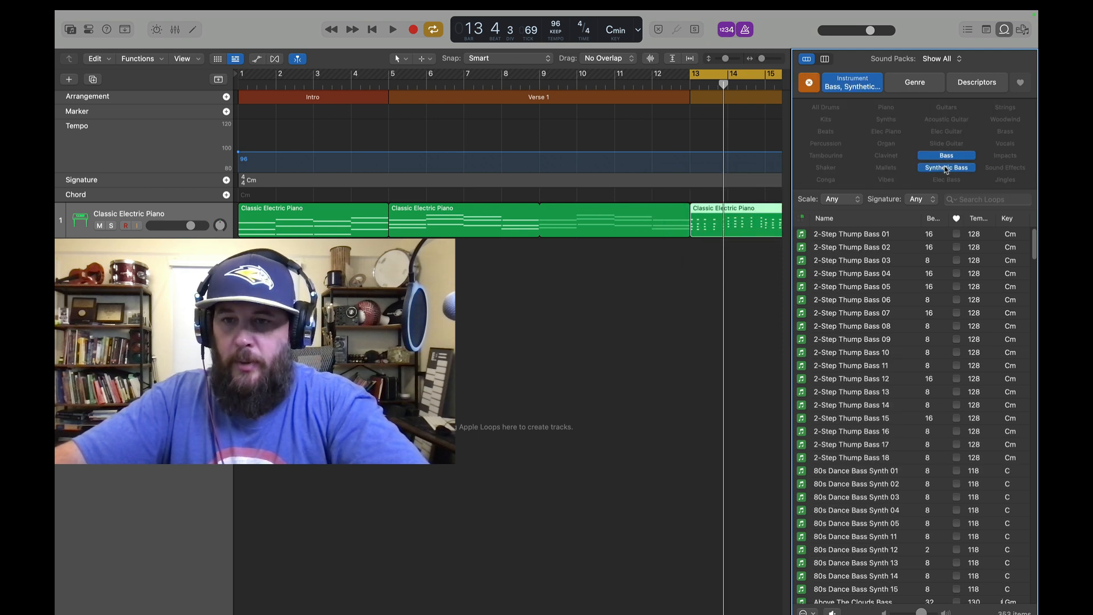
Audition the filtered bass loops and place Neon Dreams Synth Bass 08 at bar 1 on a new track
scroll(857, 433, "down", 10)
scroll(857, 432, "down", 5)
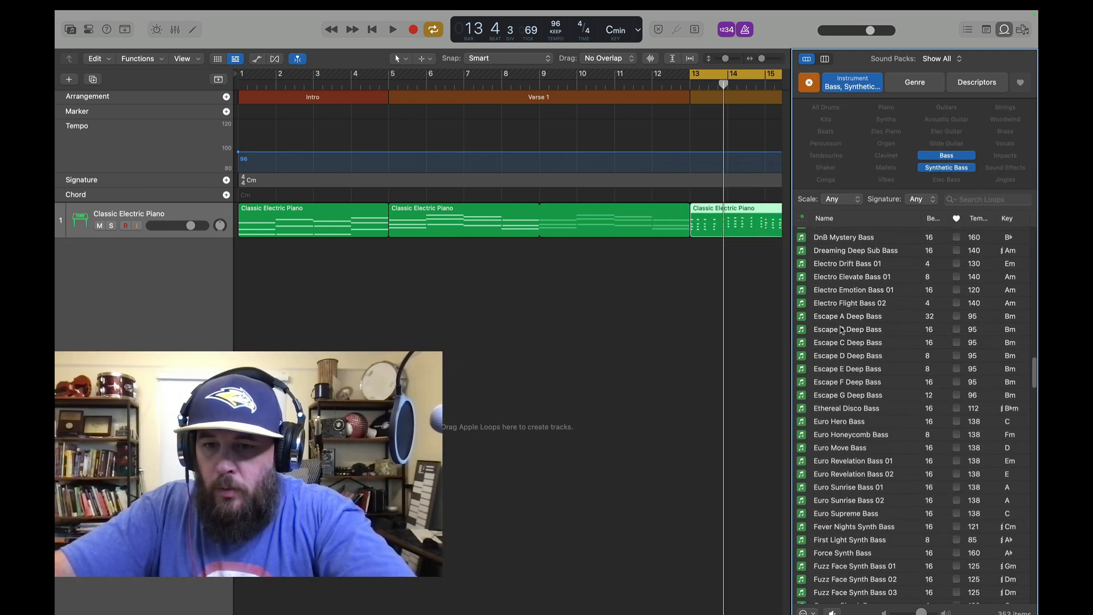
left_click(848, 368)
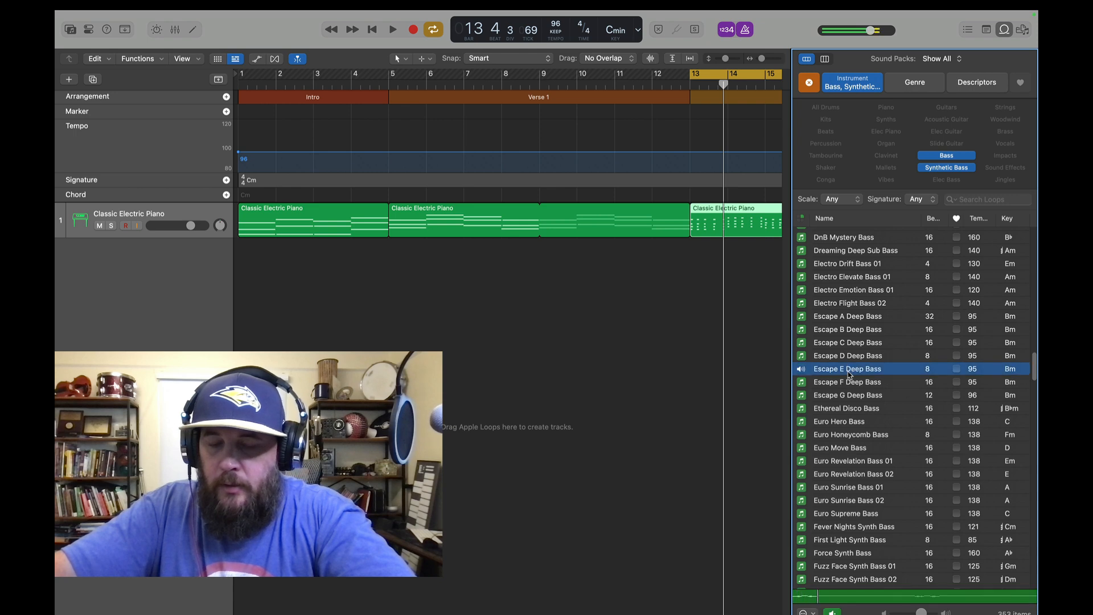
scroll(851, 380, "down", 5)
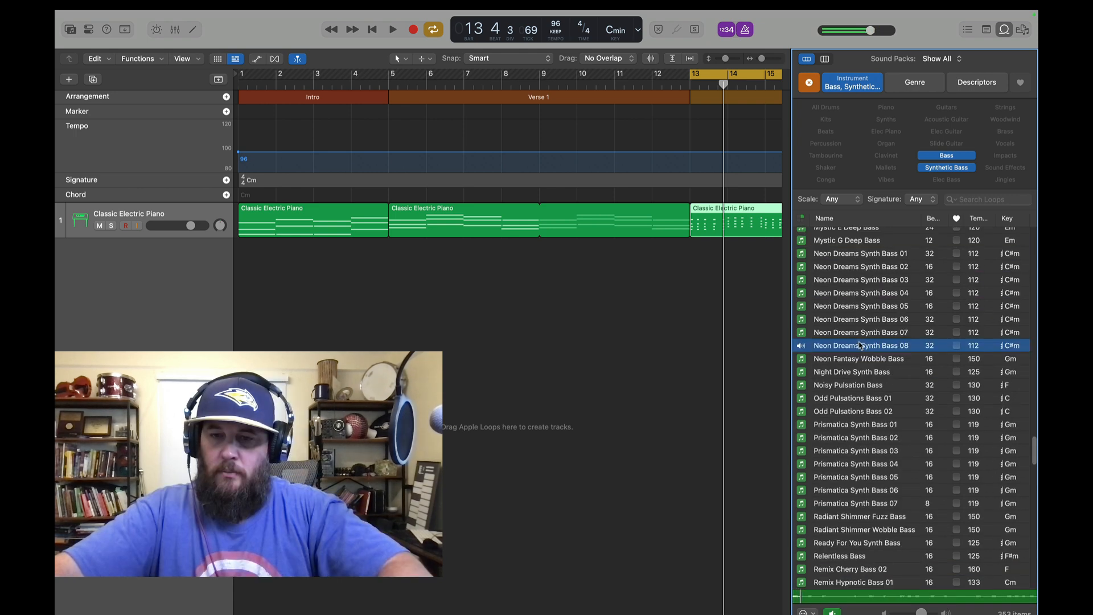
scroll(859, 345, "up", 3)
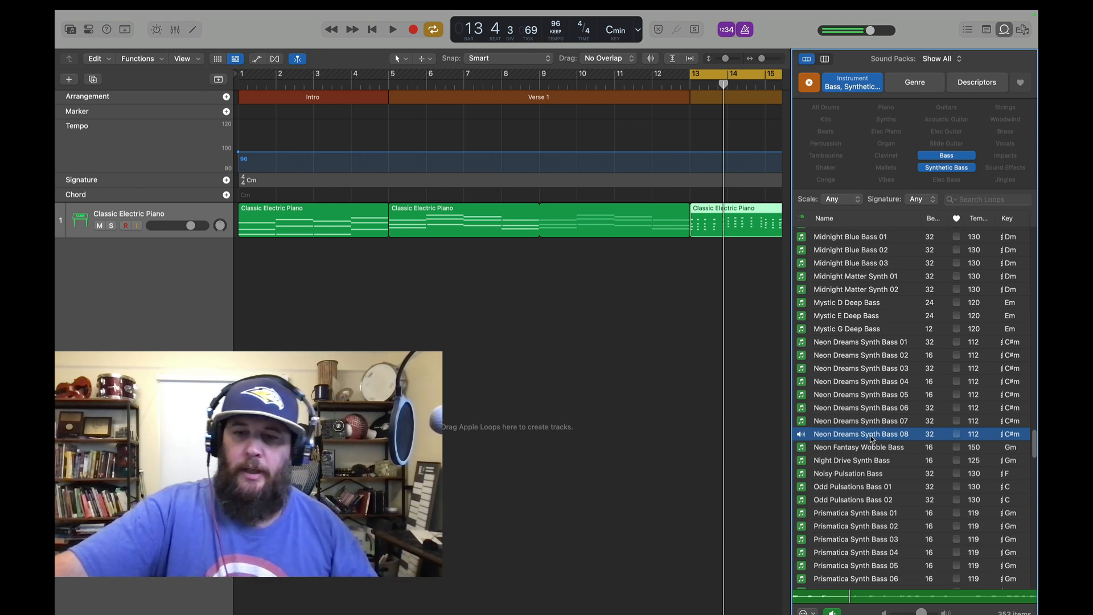
left_click_drag(869, 438, 248, 263)
left_click_drag(353, 331, 354, 330)
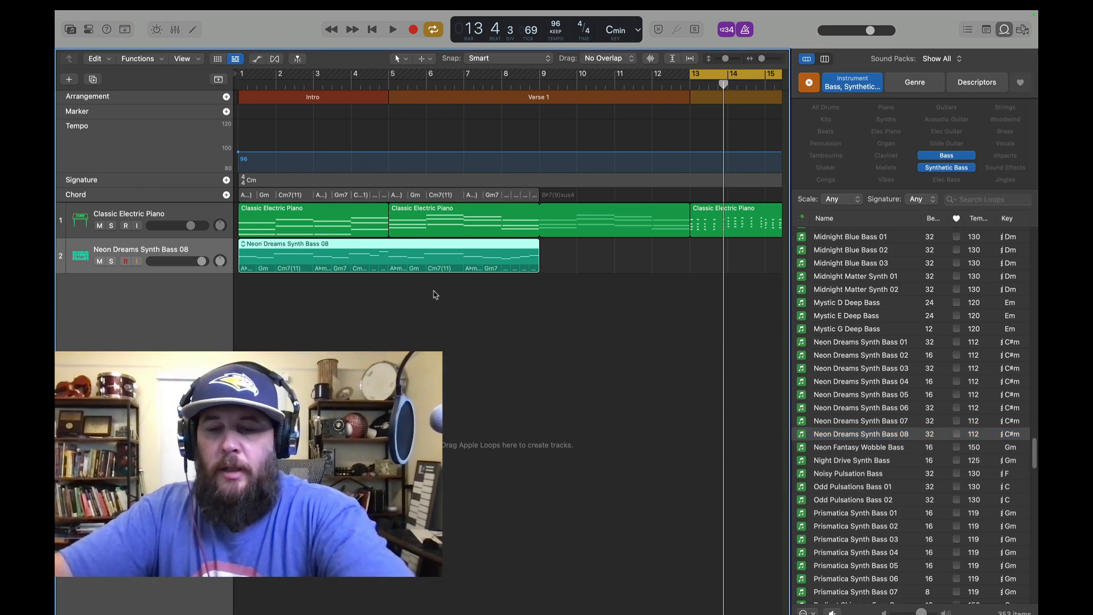
Delete the loop region from the new Neon Dreams Synth Bass 08 track and close the loop browser
left_click(430, 269)
key("Delete")
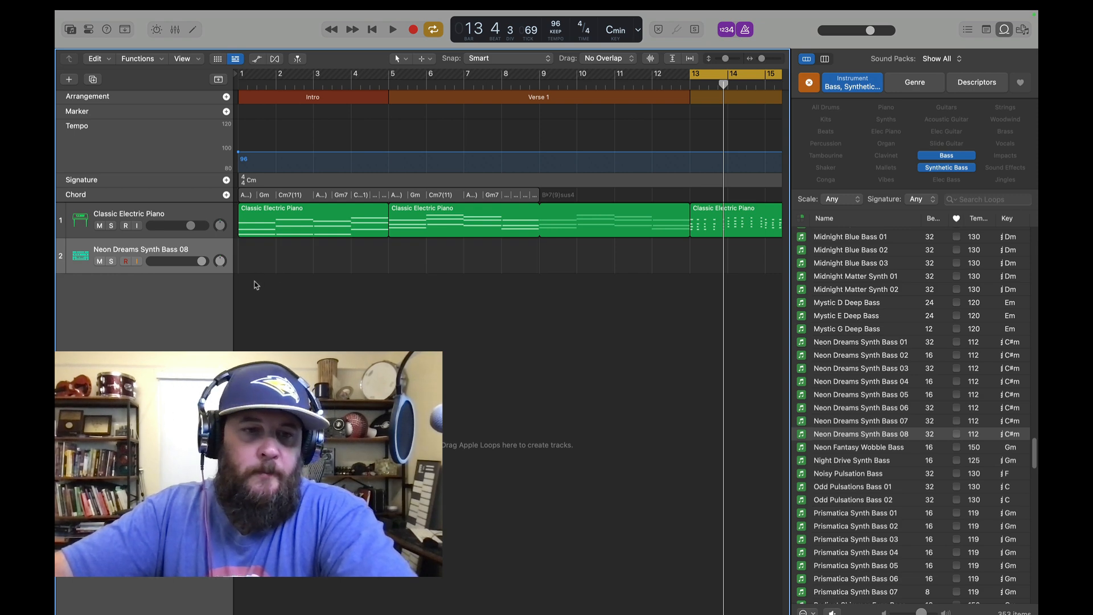
key("o")
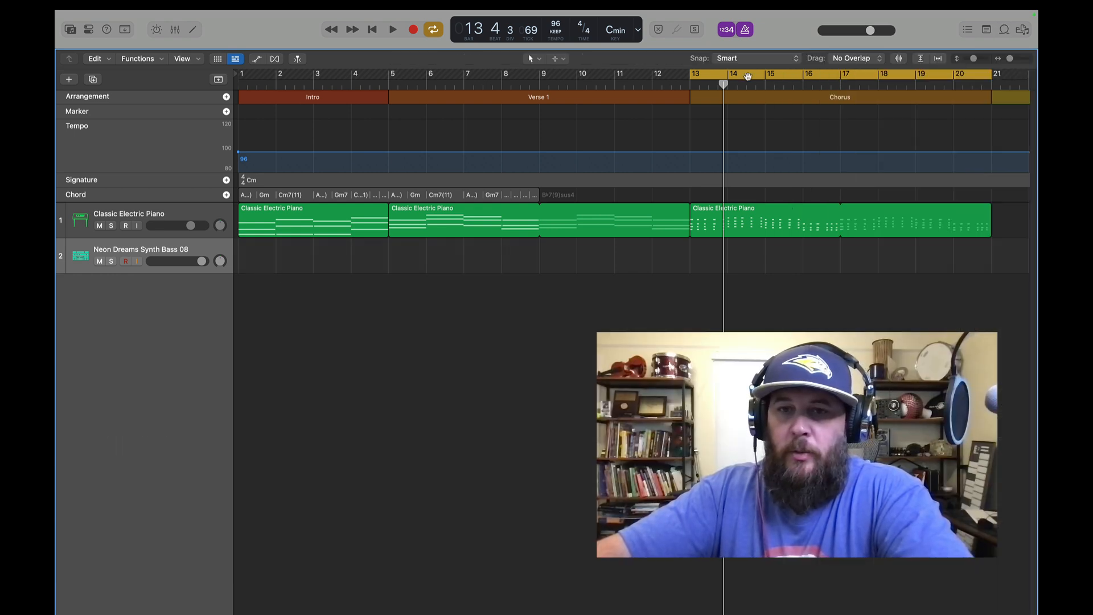
Move the cycle range to the Intro, bar 1 to bar 5, and check the Intro piano region's notation in the score
left_click_drag(791, 72, 341, 74)
left_click_drag(538, 80, 386, 87)
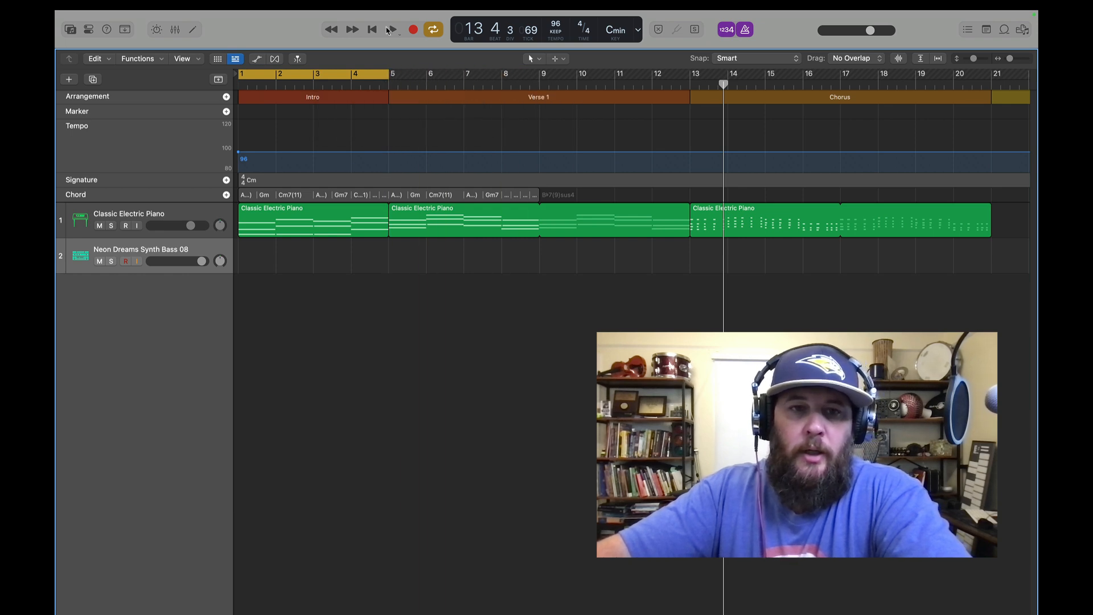
double_click(291, 234)
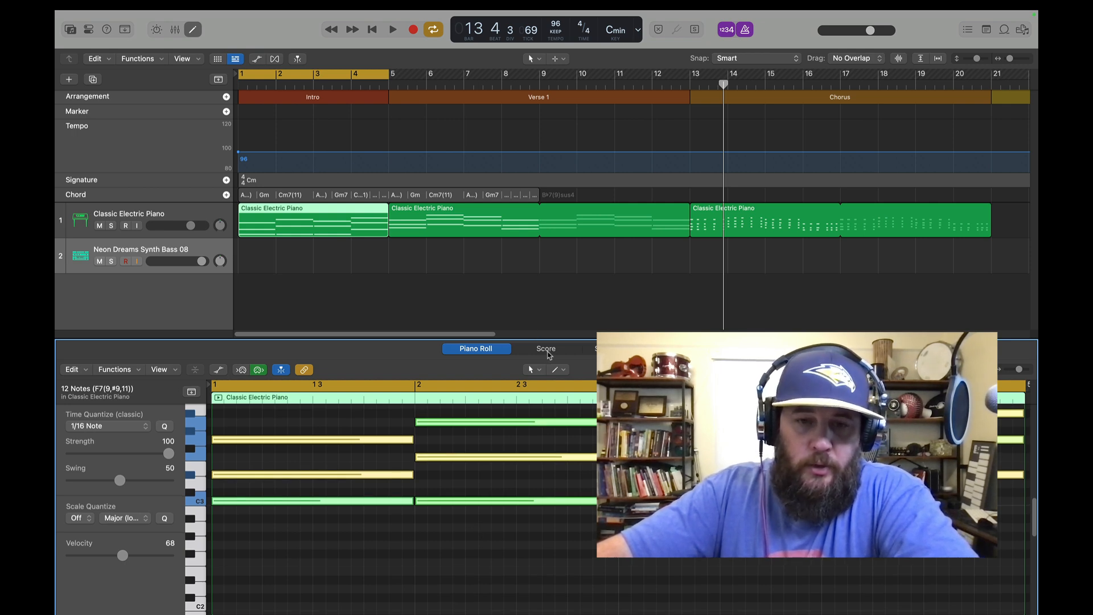
left_click(546, 349)
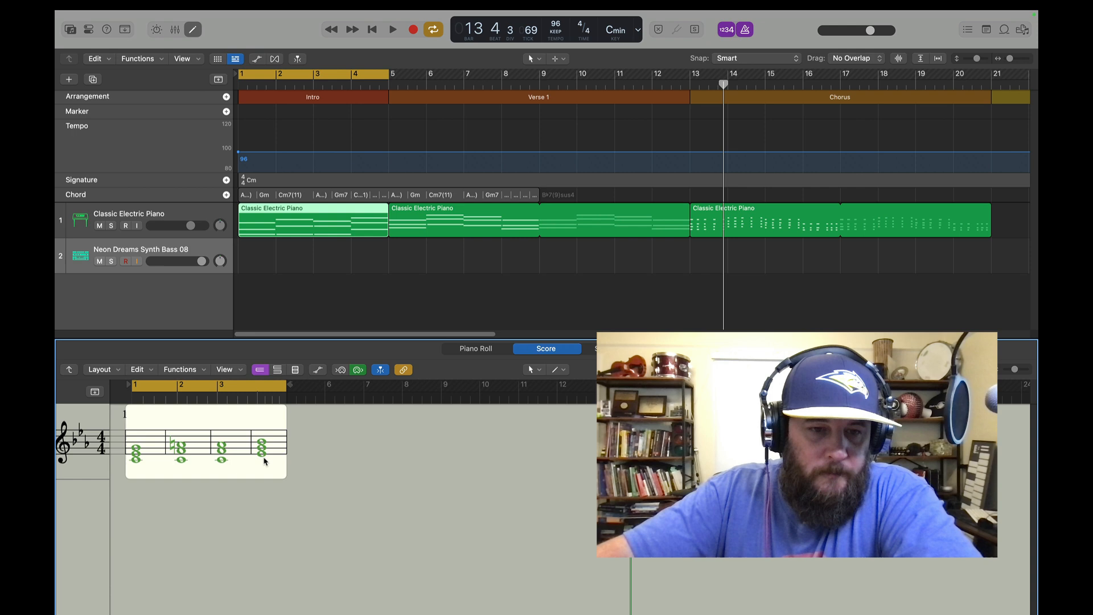
left_click(490, 353)
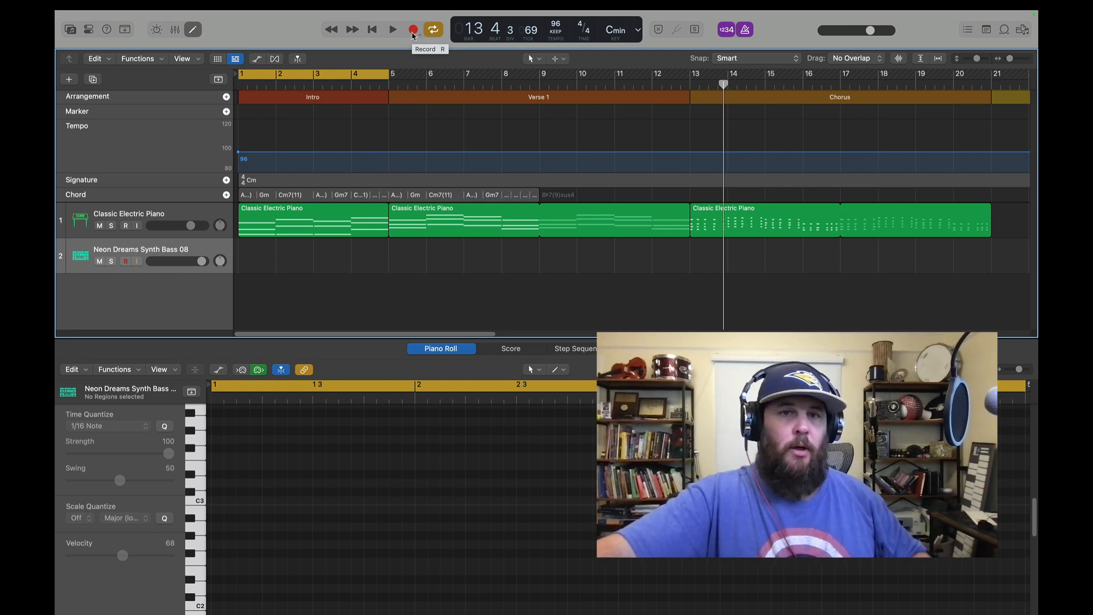
Record a synth bass line over the Intro and quantize all its notes to 1/16
left_click(414, 30)
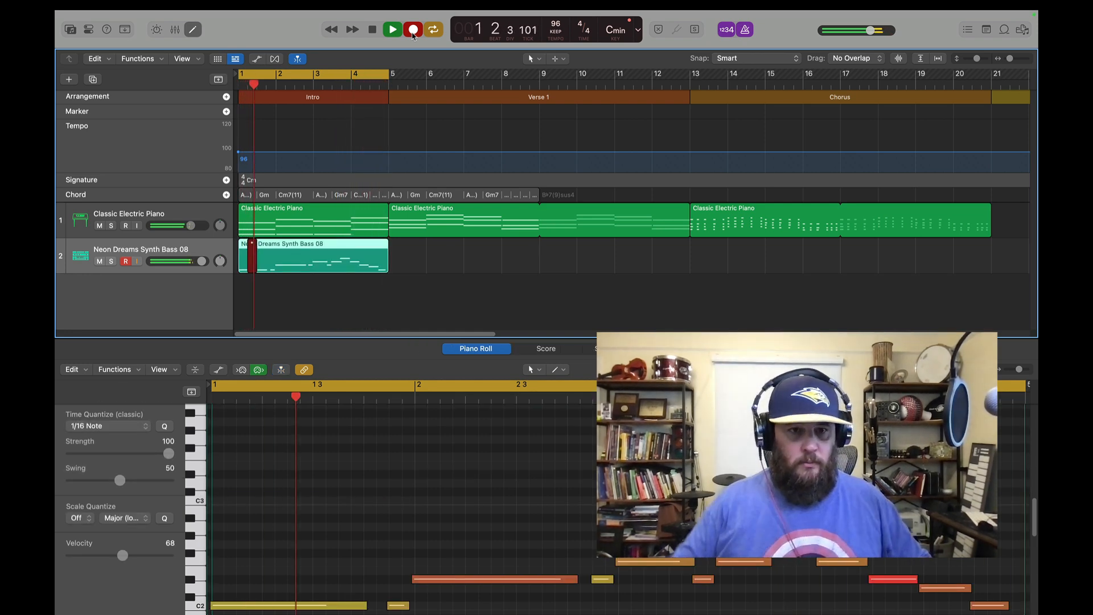
key("space")
key("super+a")
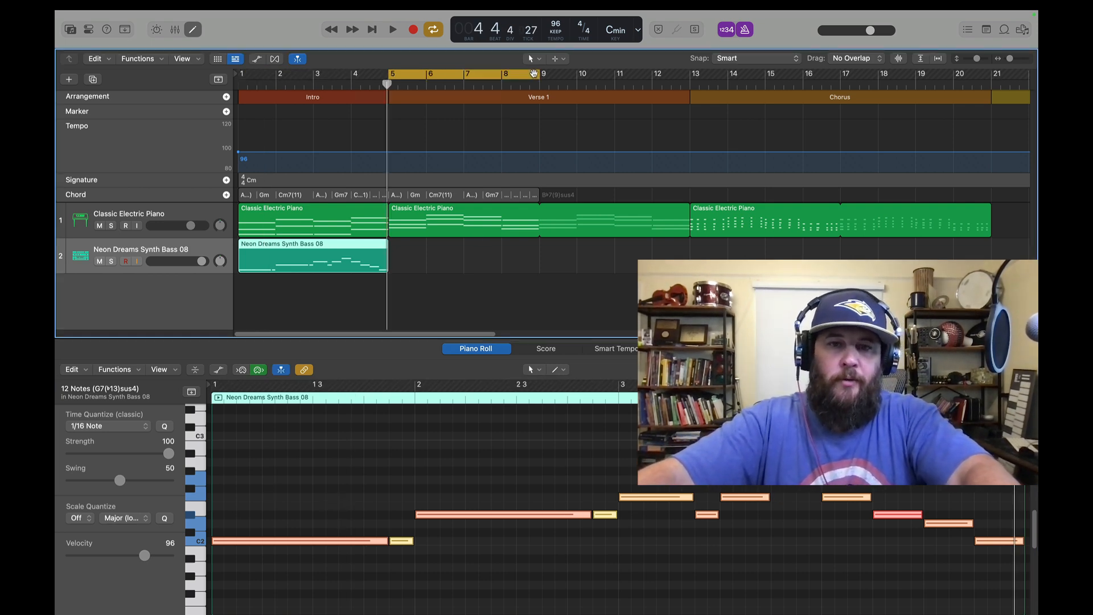
Set the cycle range to Verse 1, bar 5 to bar 13, and record the synth bass line over it, redoing the false start
left_click_drag(541, 75, 691, 76)
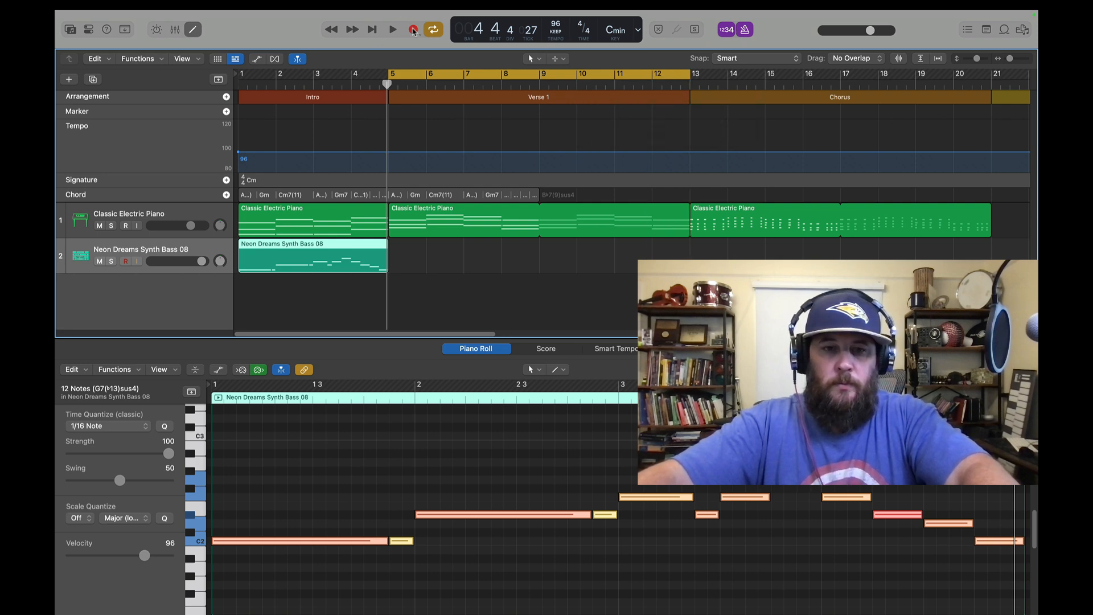
left_click(413, 30)
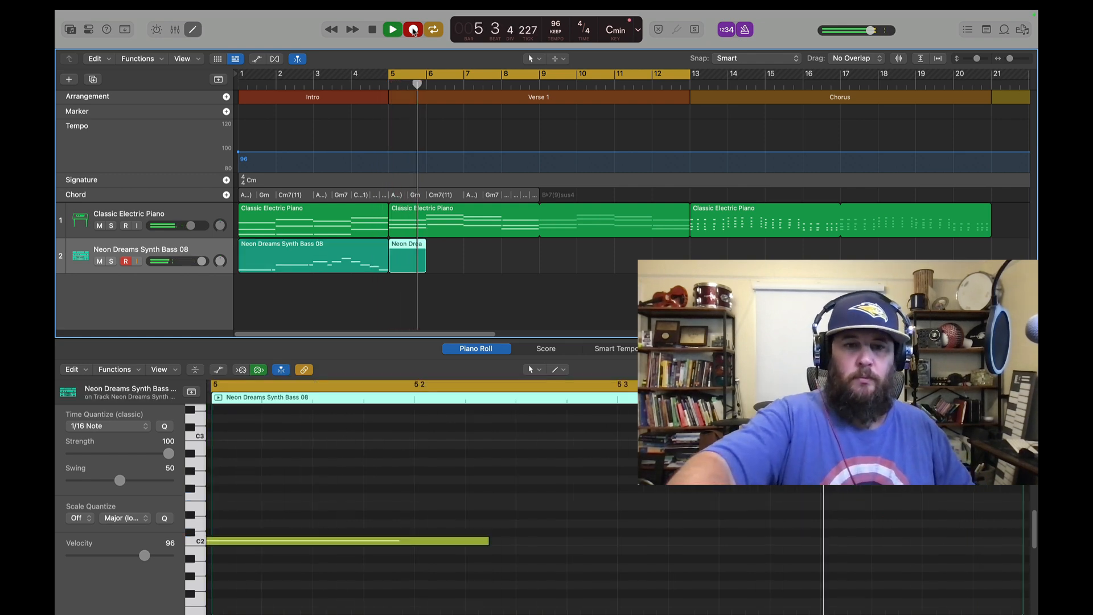
key("super+z")
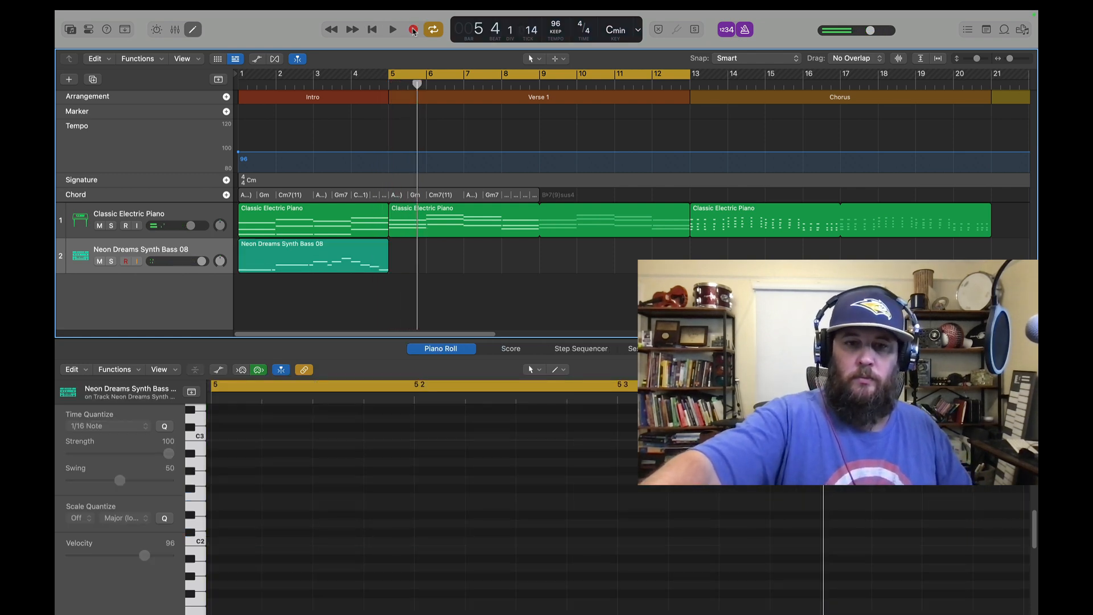
left_click(413, 29)
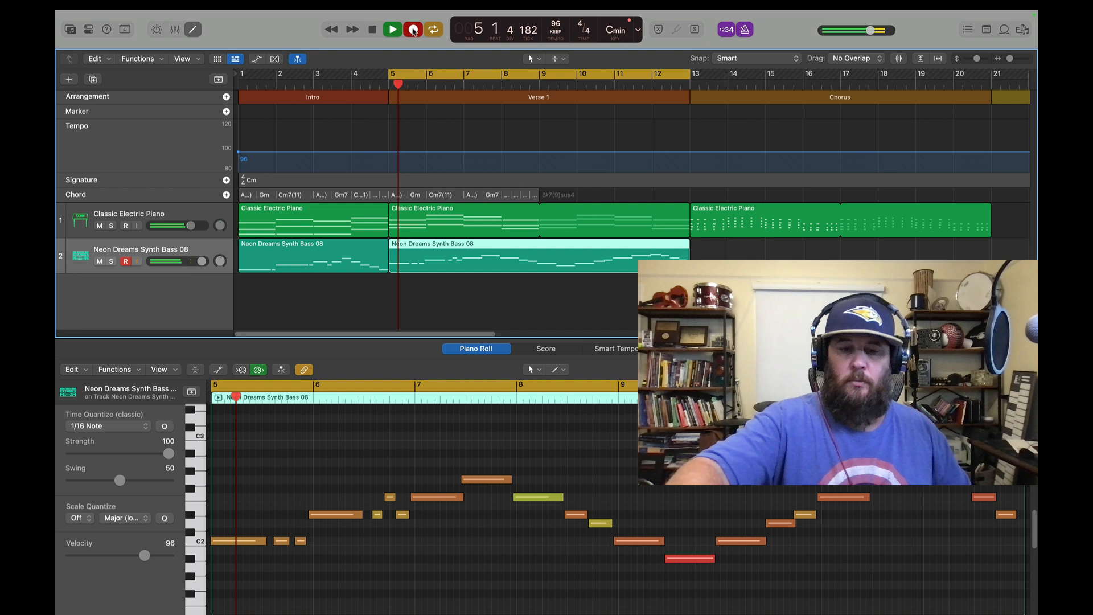
key("space")
Quantize all Verse 1 bass notes to 1/16 and align the C2 note near bar 9 with the barline
left_click(380, 463)
key("super+a")
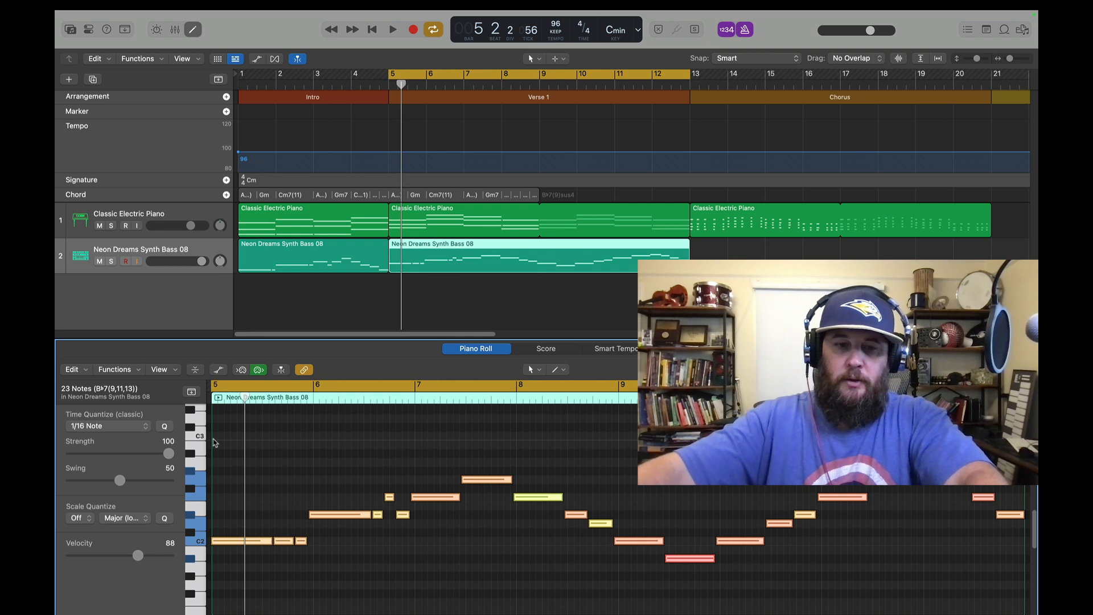
left_click(304, 541)
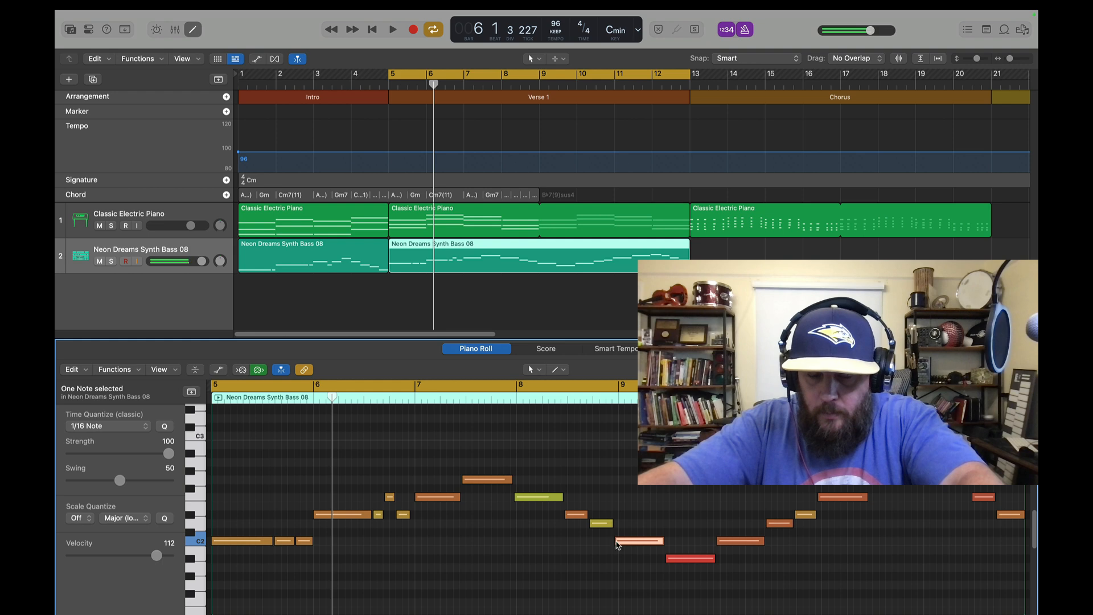
left_click_drag(618, 545, 618, 525)
left_click(610, 524)
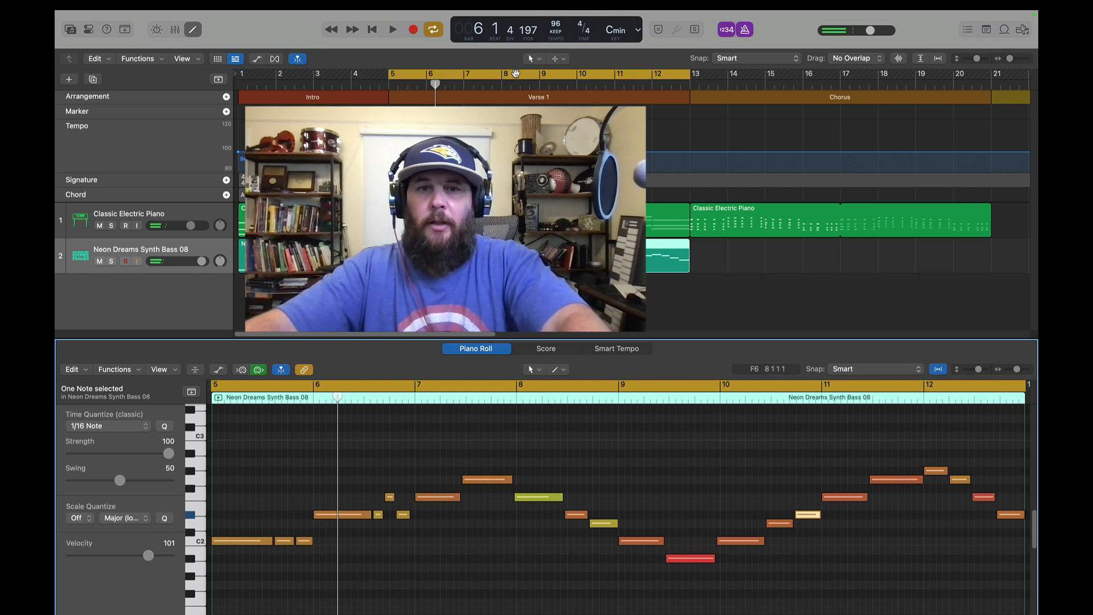
Record the synth bass line over the Chorus, cycling bar 13 to bar 21, with the Chorus piano region's notation as reference
left_click_drag(514, 75, 816, 81)
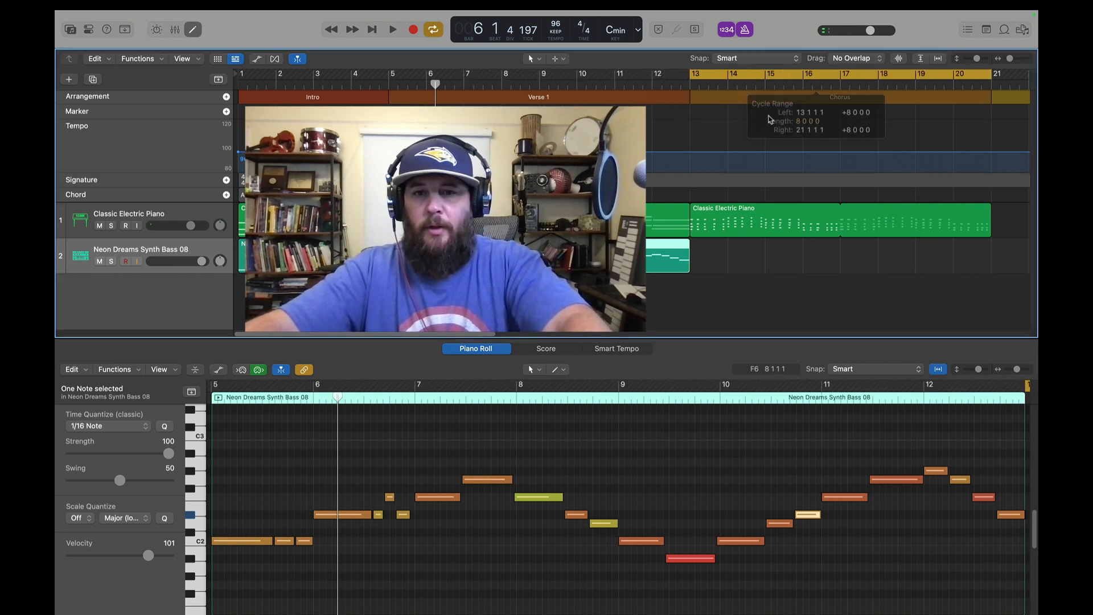
left_click(704, 221)
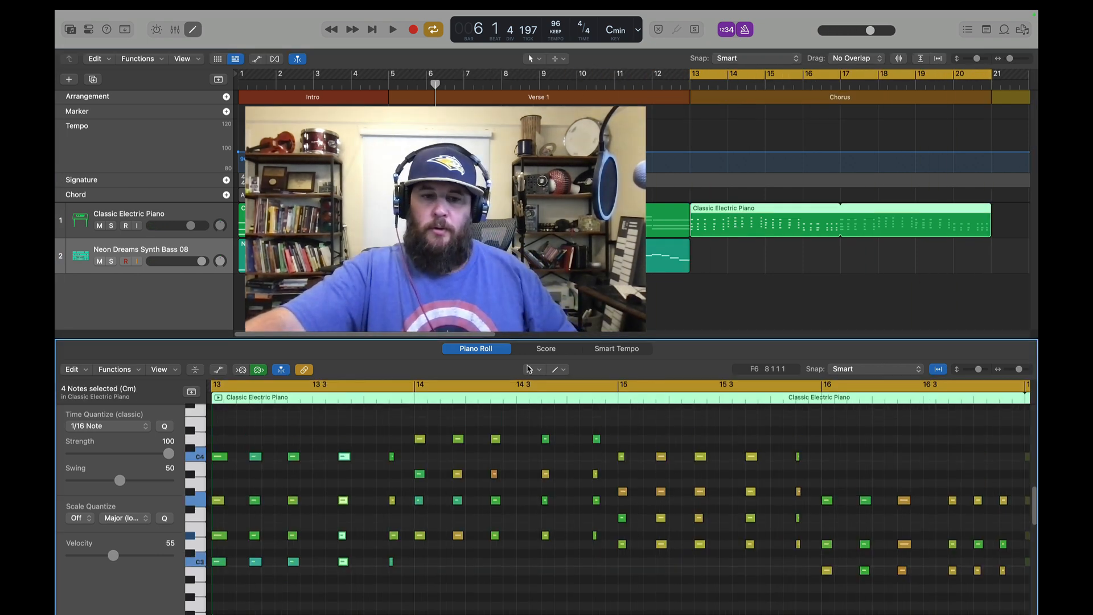
left_click(545, 350)
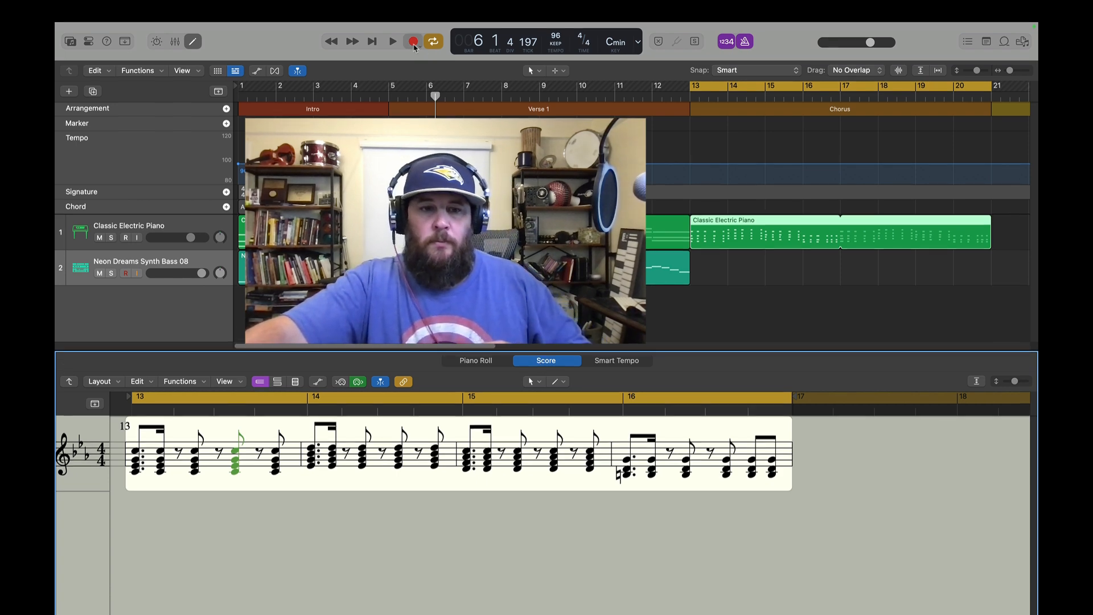
left_click(413, 42)
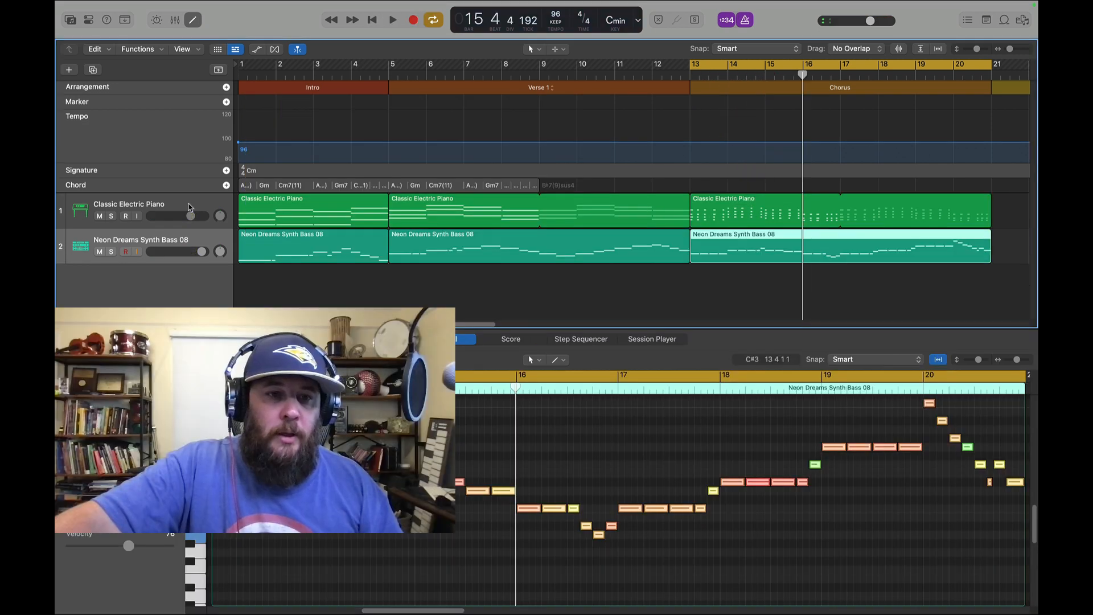
Close the note editor and duplicate the Classic Electric Piano track as an empty track
left_click(190, 207)
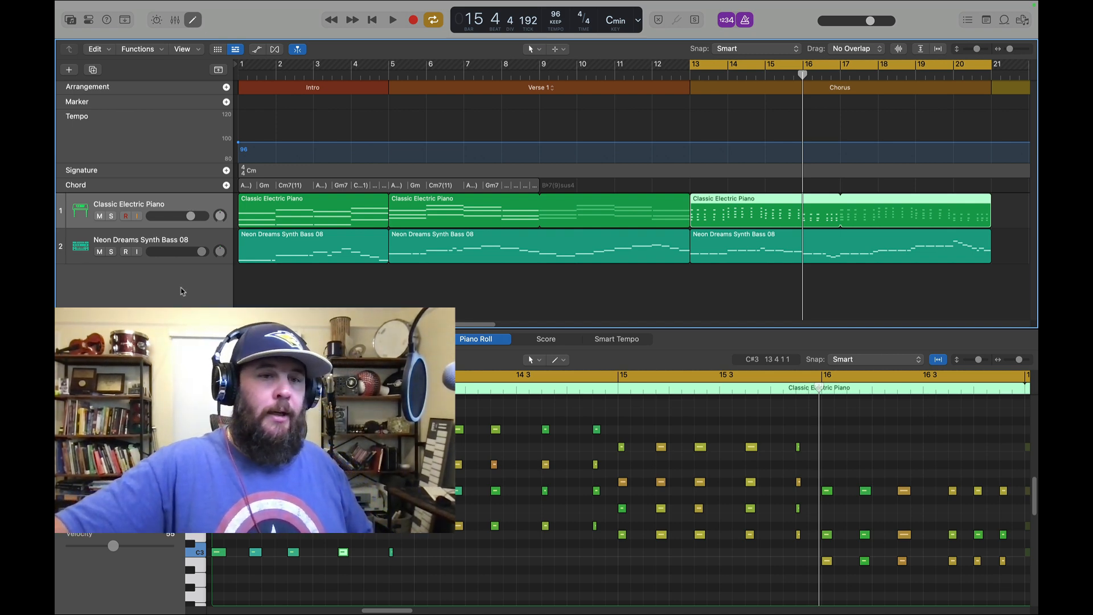
key("e")
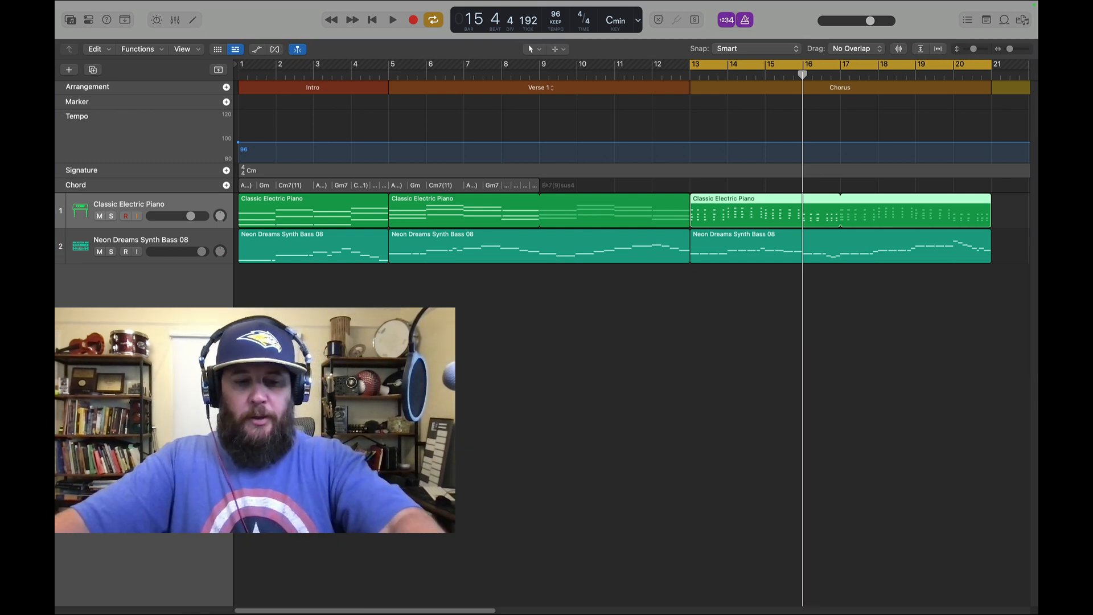
key("super+d")
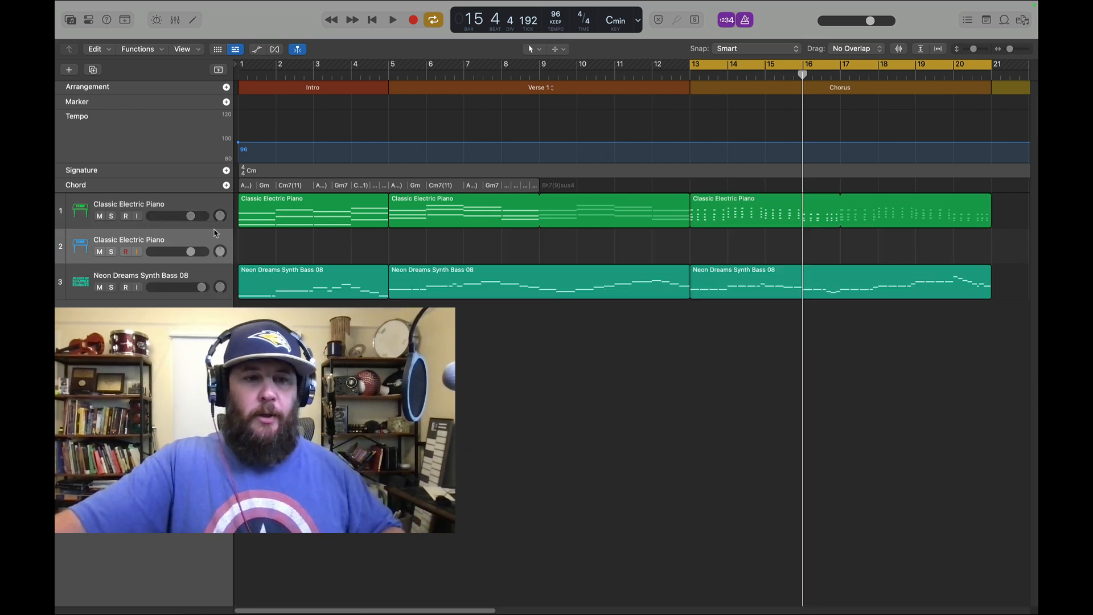
Load the Bright Synth Lead patch from the library's Synthesizer Lead category onto the duplicated track
key("y")
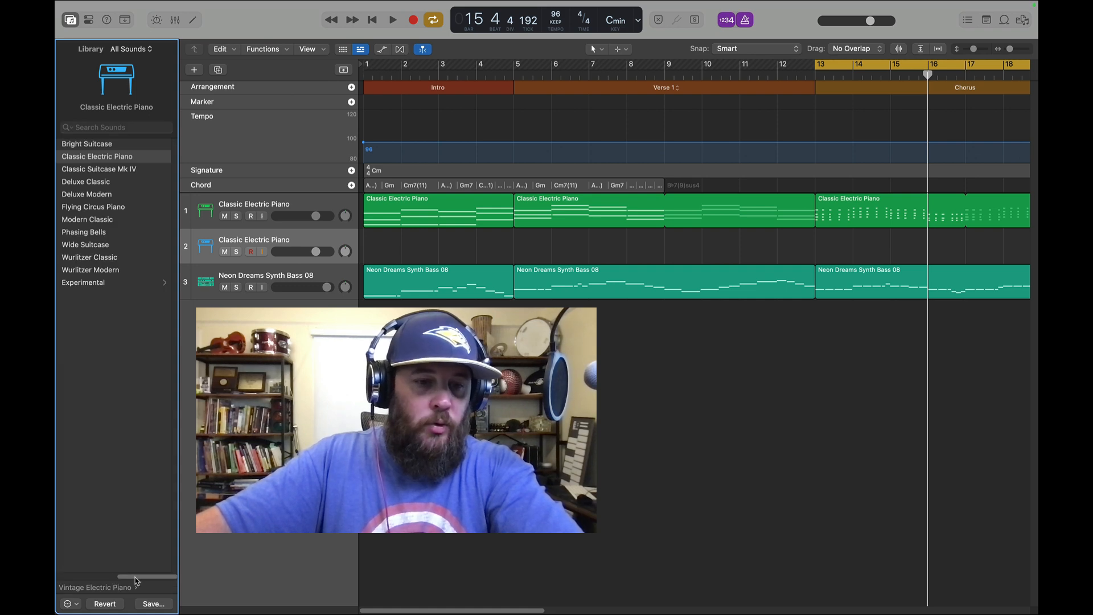
left_click_drag(135, 577, 57, 578)
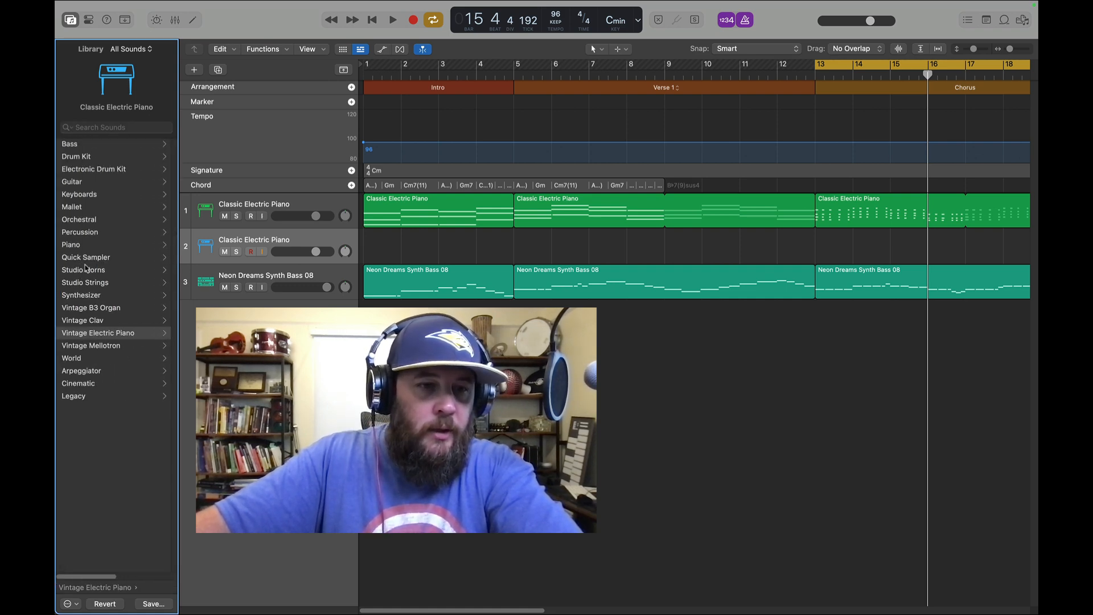
left_click(87, 295)
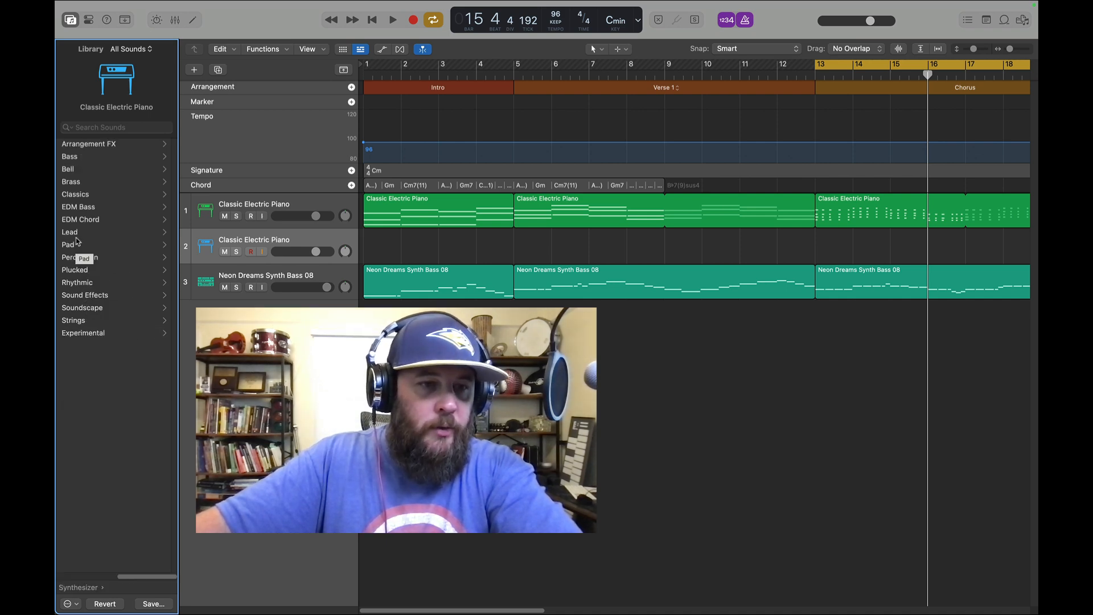
left_click(78, 233)
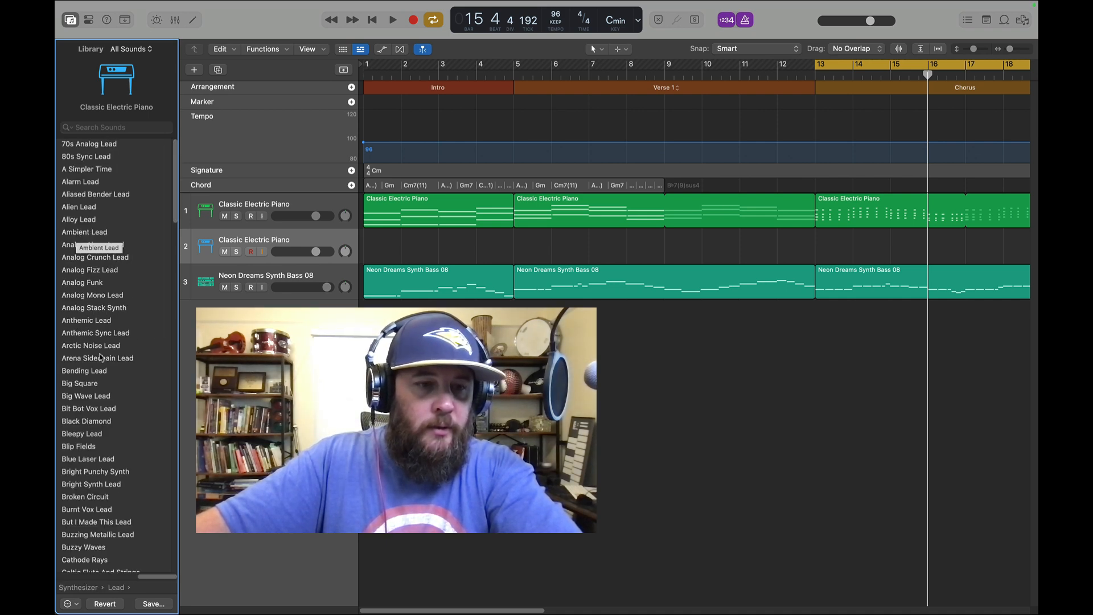
left_click(91, 484)
Set the cycle range to the first four bars of Verse 1, bar 5 to bar 9
left_click_drag(923, 65, 471, 64)
left_click_drag(663, 65, 551, 74)
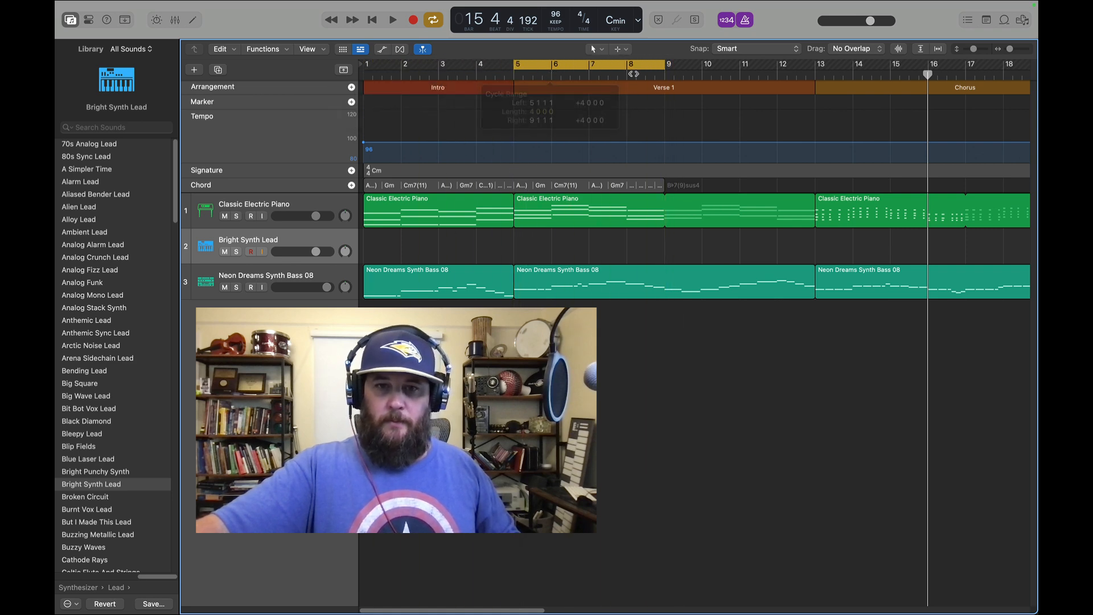
Extend the cycle range to bar 13 and record the Bright Synth Lead part over the whole of Verse 1
left_click_drag(661, 67, 816, 67)
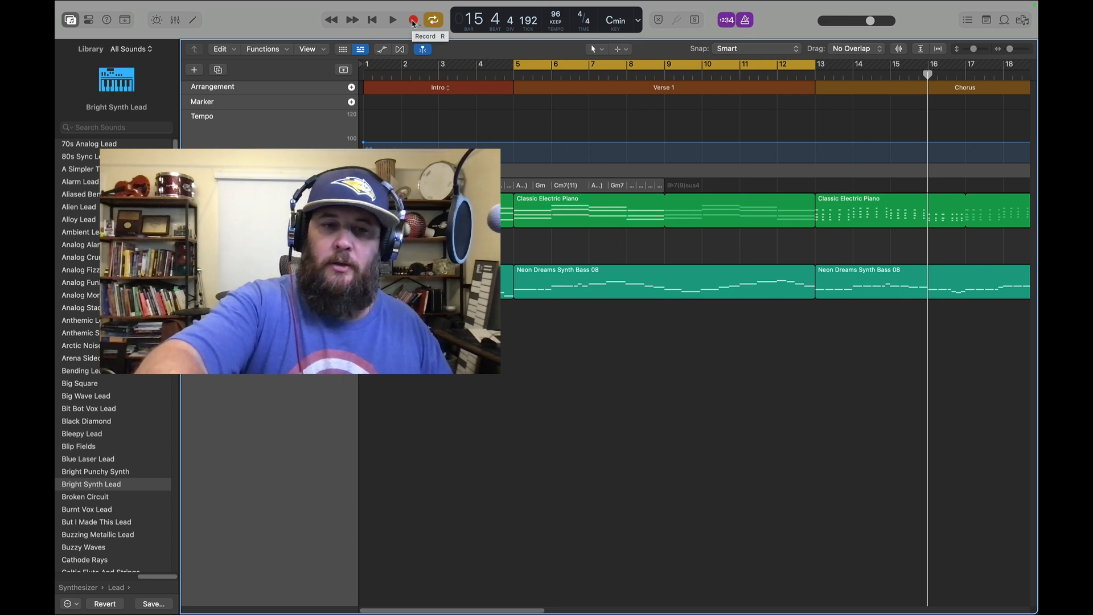
left_click(413, 21)
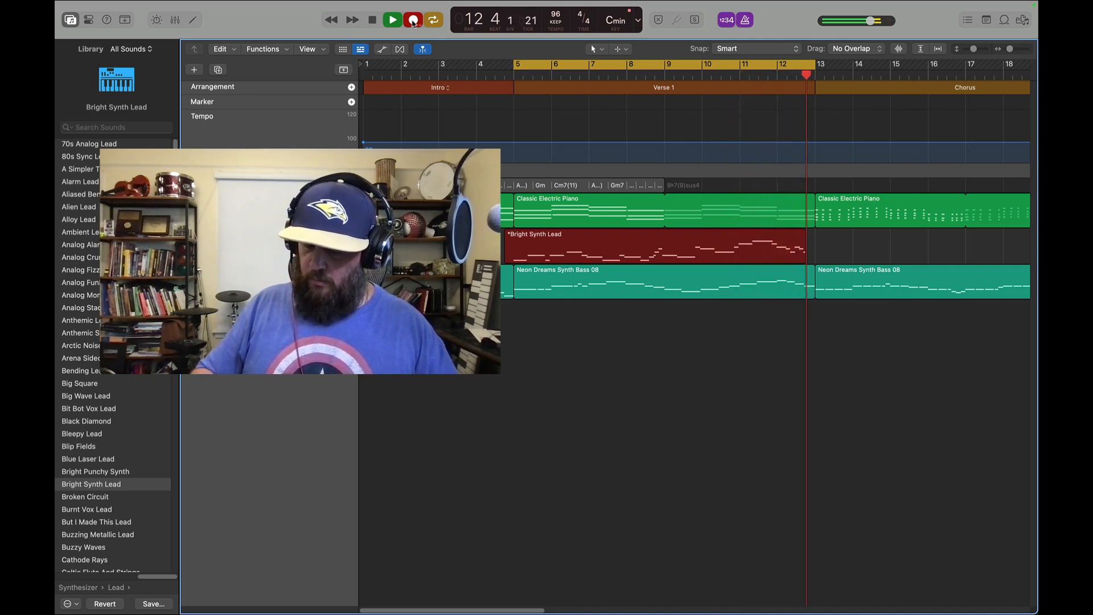
key("space")
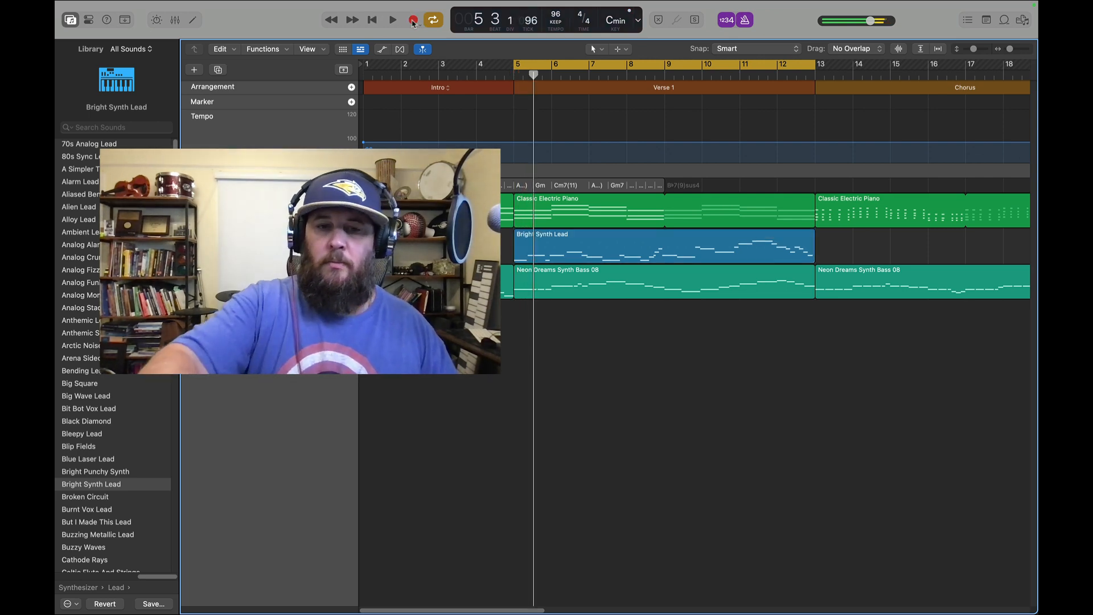
Open the Verse 1 Bright Synth Lead region in the Piano Roll and select all its notes
double_click(638, 254)
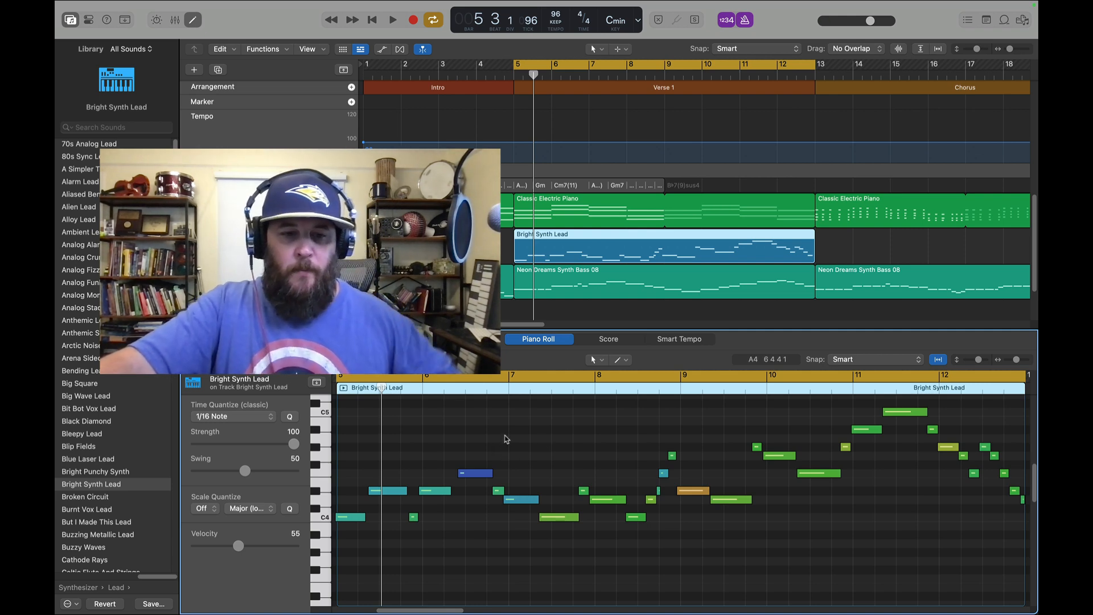
key("super+a")
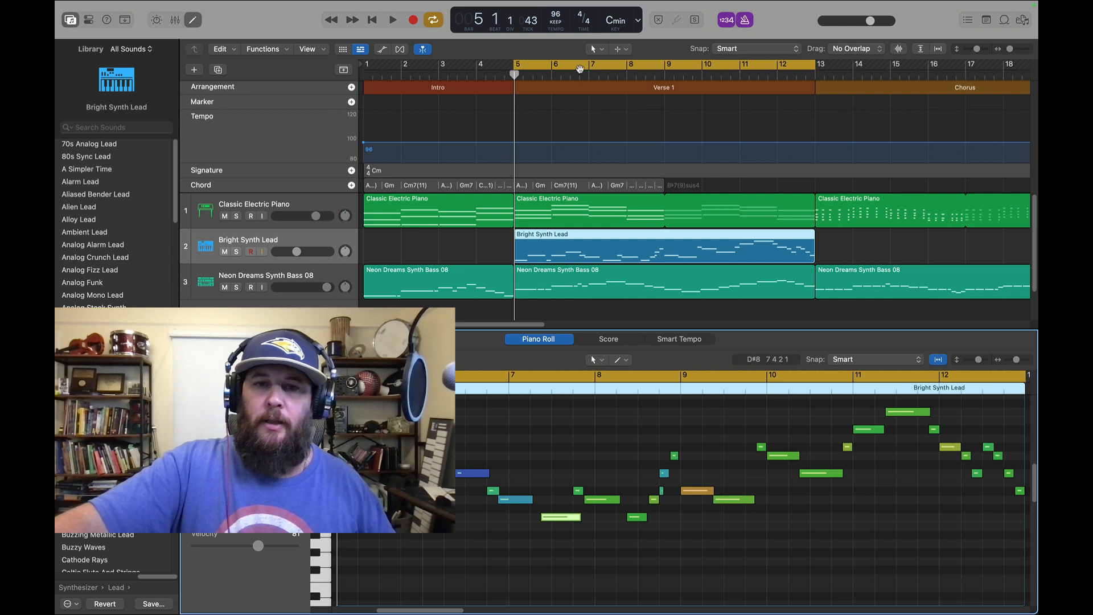
Move the cycle range to the Chorus, bar 13 to bar 21, and record the Bright Synth Lead part over it
left_click_drag(576, 66, 874, 67)
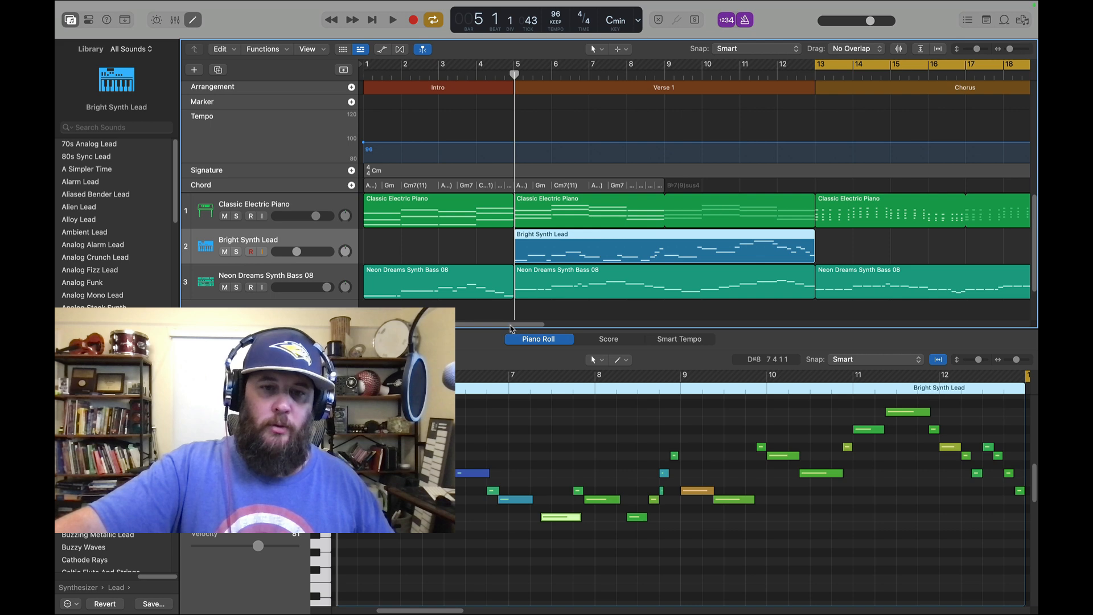
left_click_drag(510, 326, 549, 330)
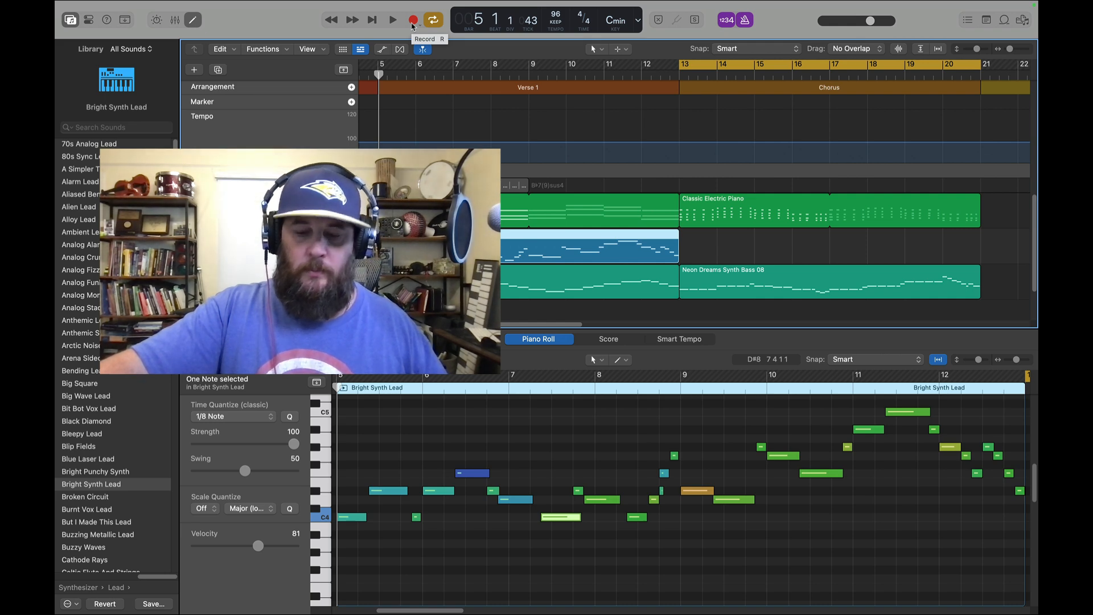
left_click(413, 21)
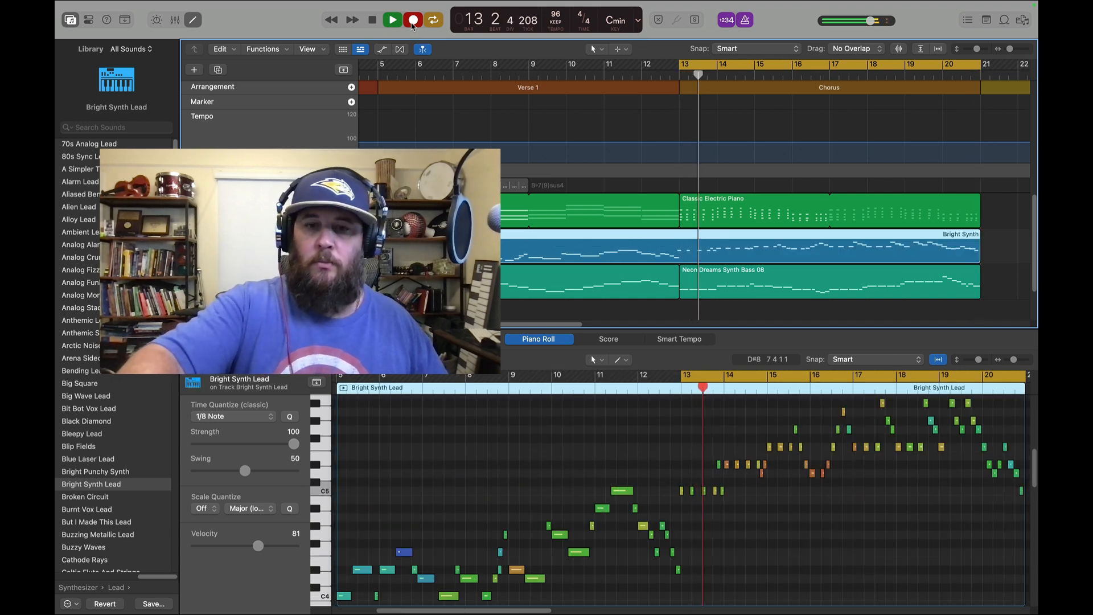
key("space")
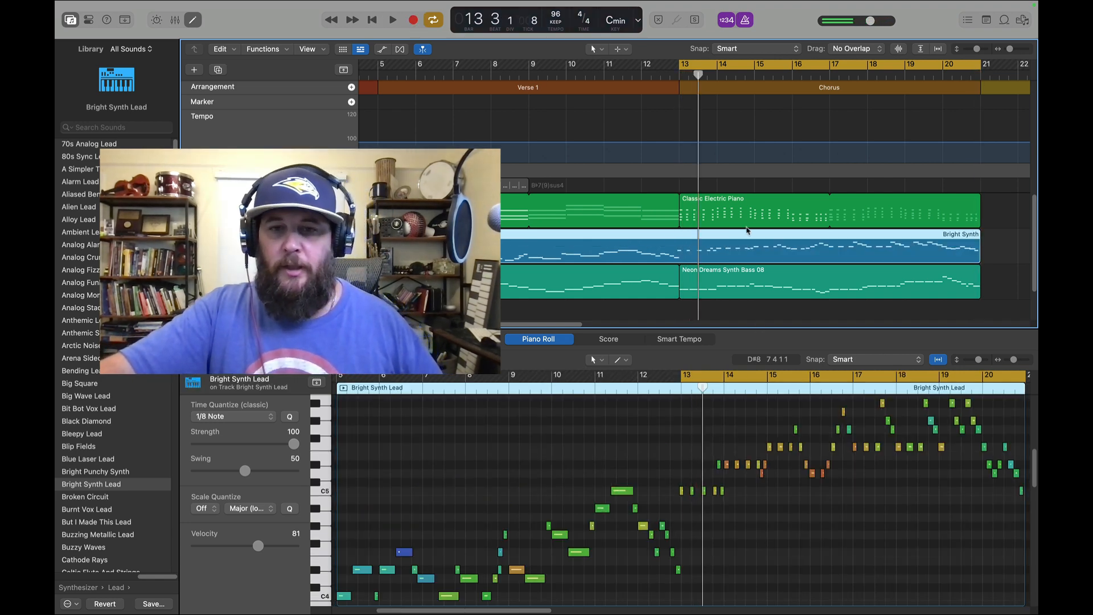
Split the Bright Synth Lead region at bar 13 with the Scissors Tool, splitting crossing notes, and return to the Pointer Tool
left_click(751, 214)
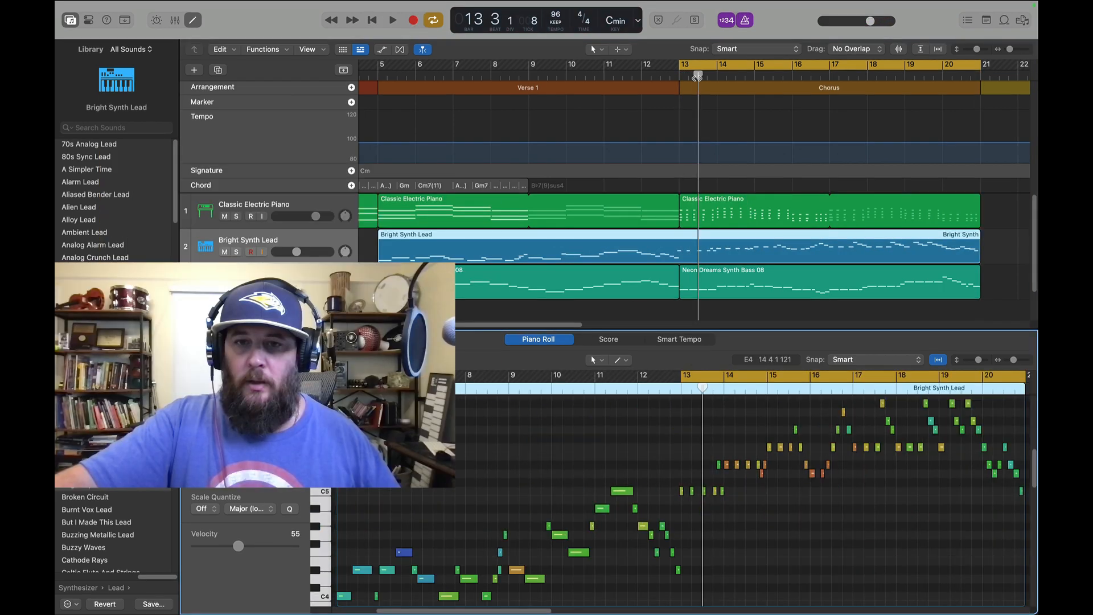
left_click_drag(699, 77, 678, 82)
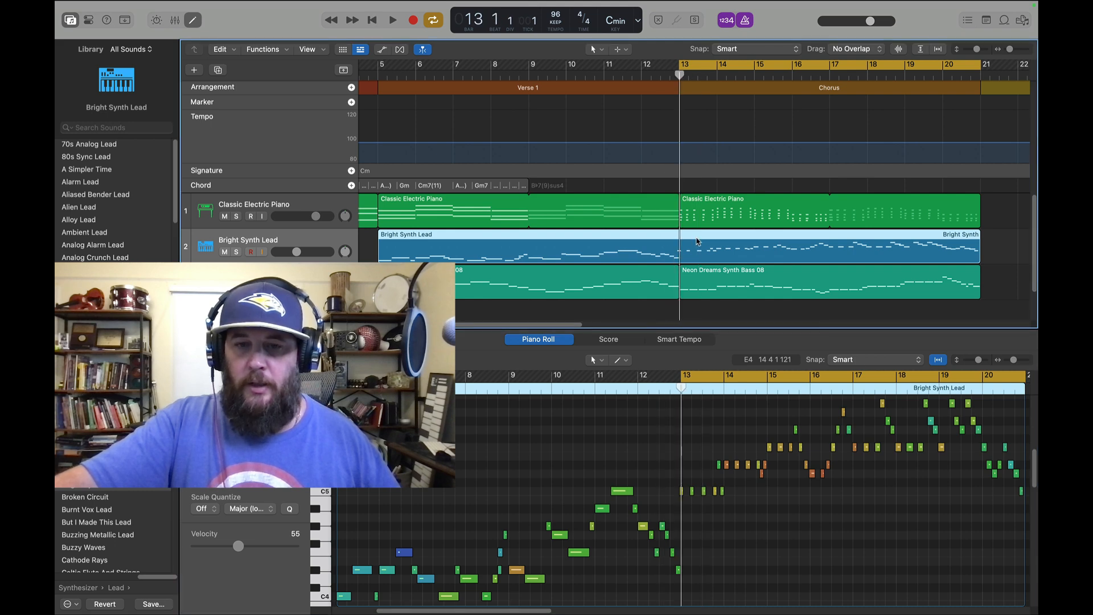
left_click(596, 50)
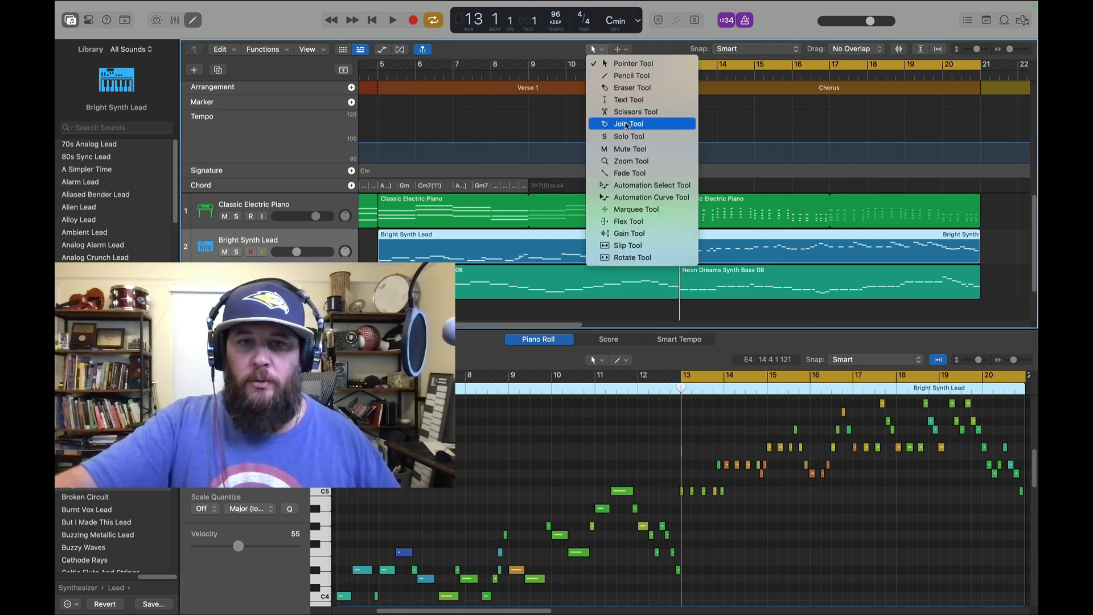
left_click(624, 113)
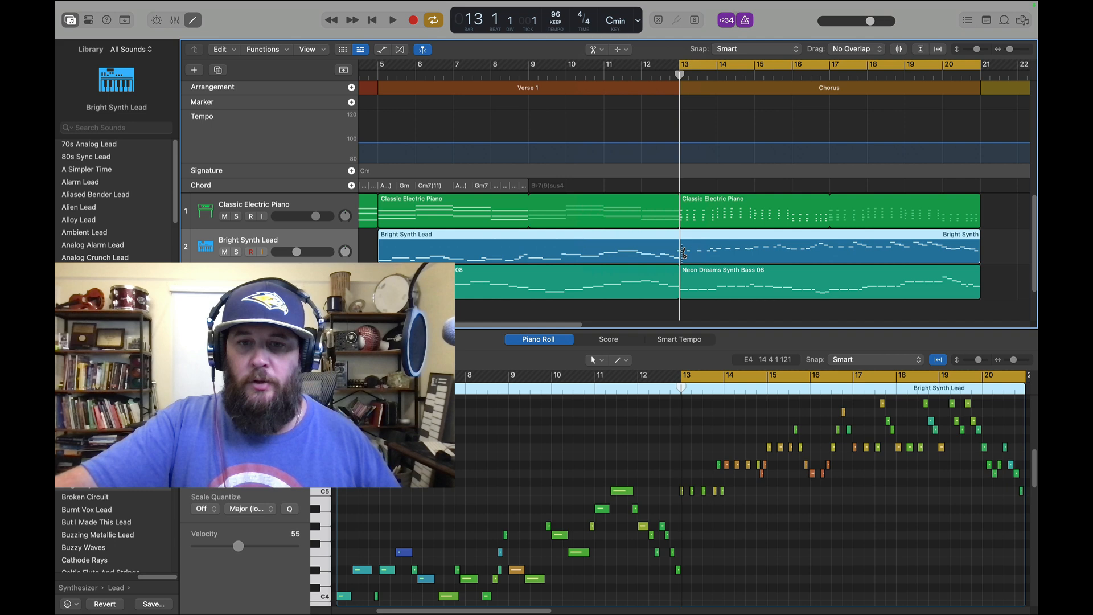
left_click(681, 250)
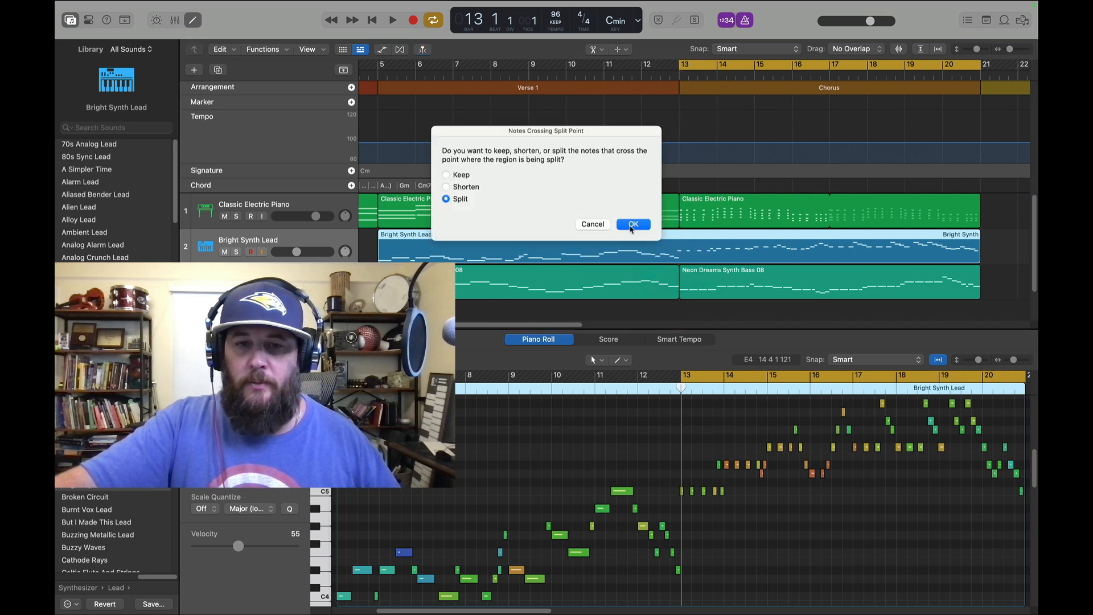
left_click(632, 225)
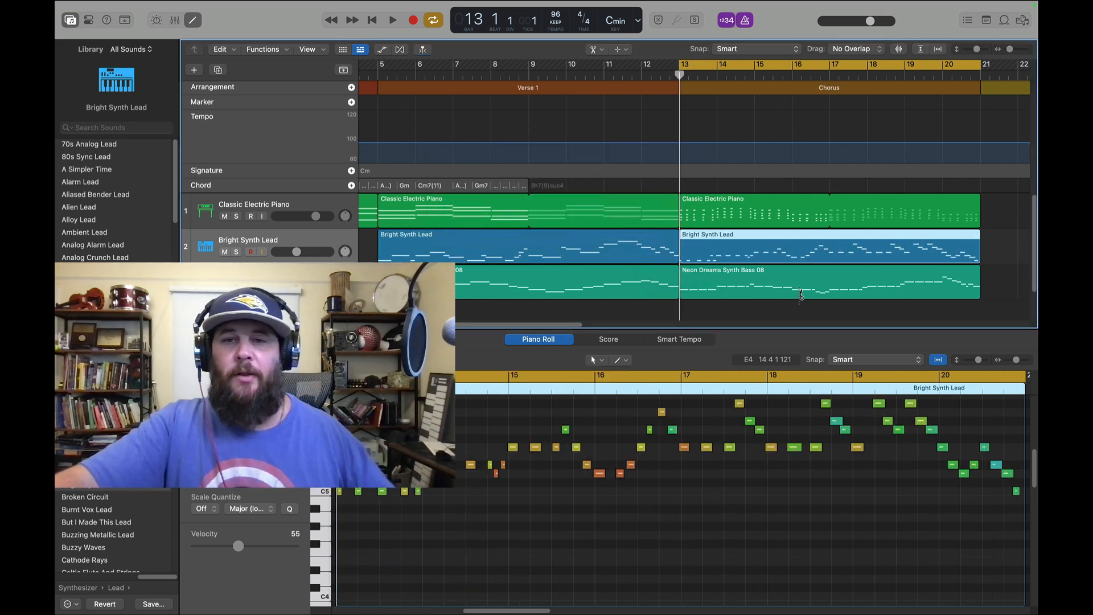
left_click(586, 51)
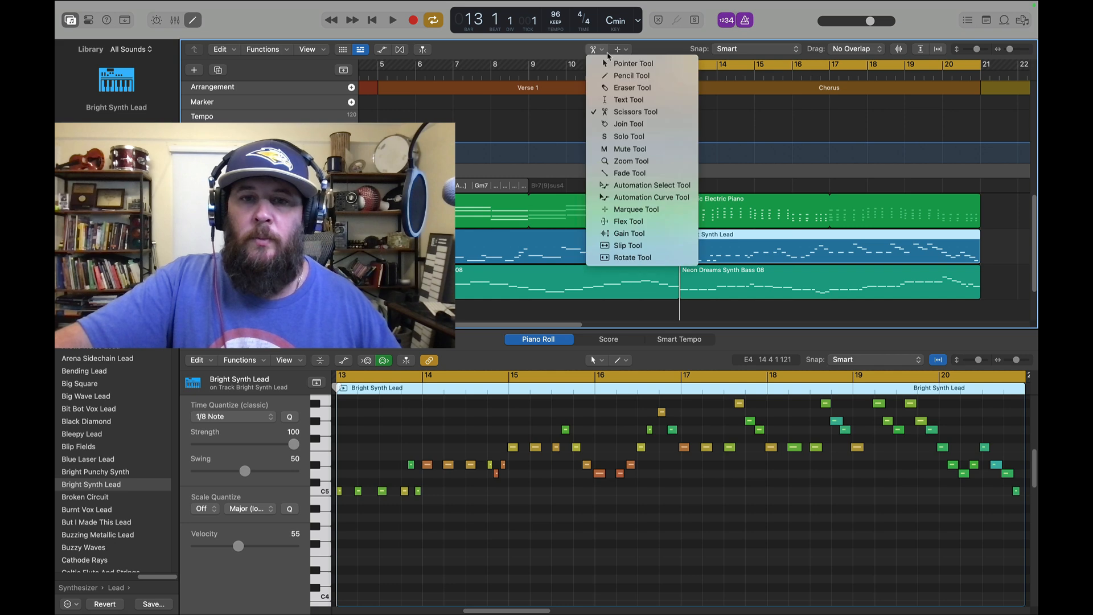
left_click(627, 63)
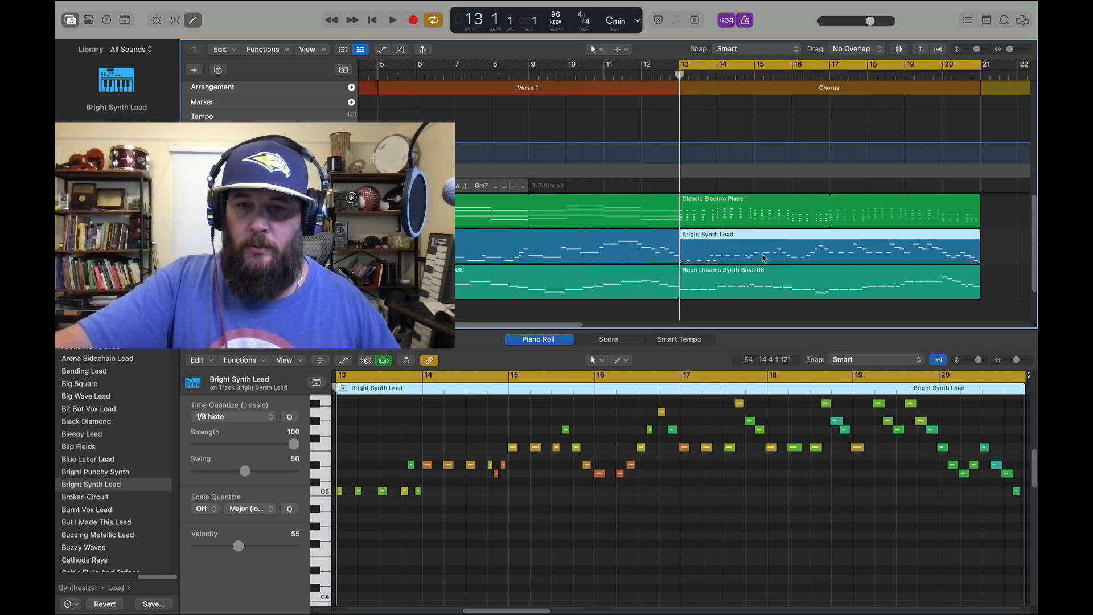
Quantize the first three Chorus lead notes in bar 13 to 1/8 Note
mouse_move(539, 612)
left_mouse_down()
mouse_move(522, 612)
mouse_move(539, 613)
left_mouse_up()
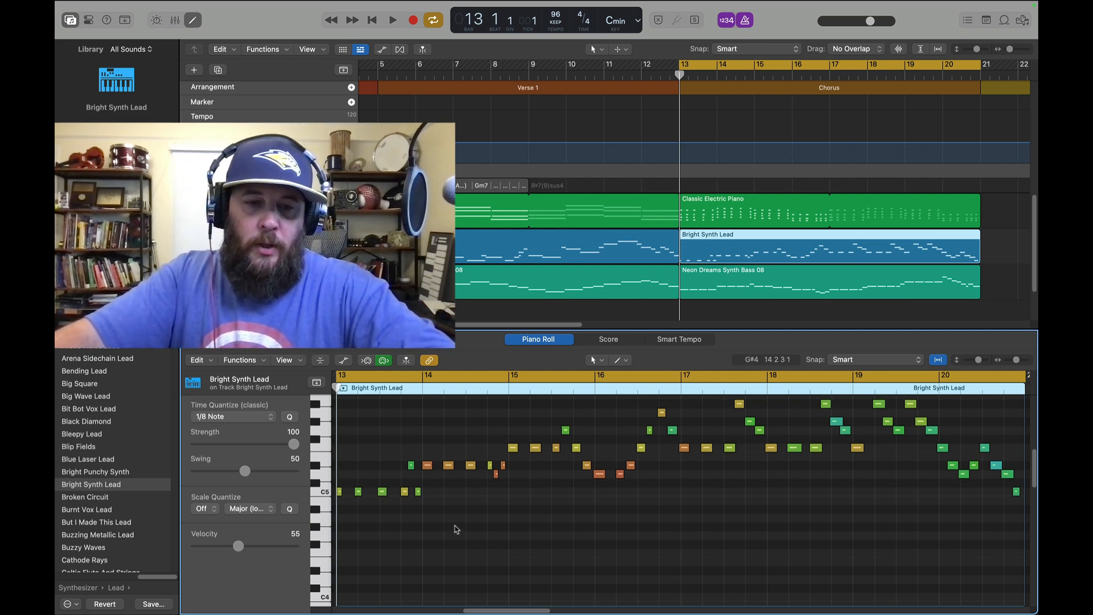
scroll(455, 526, "up", 3)
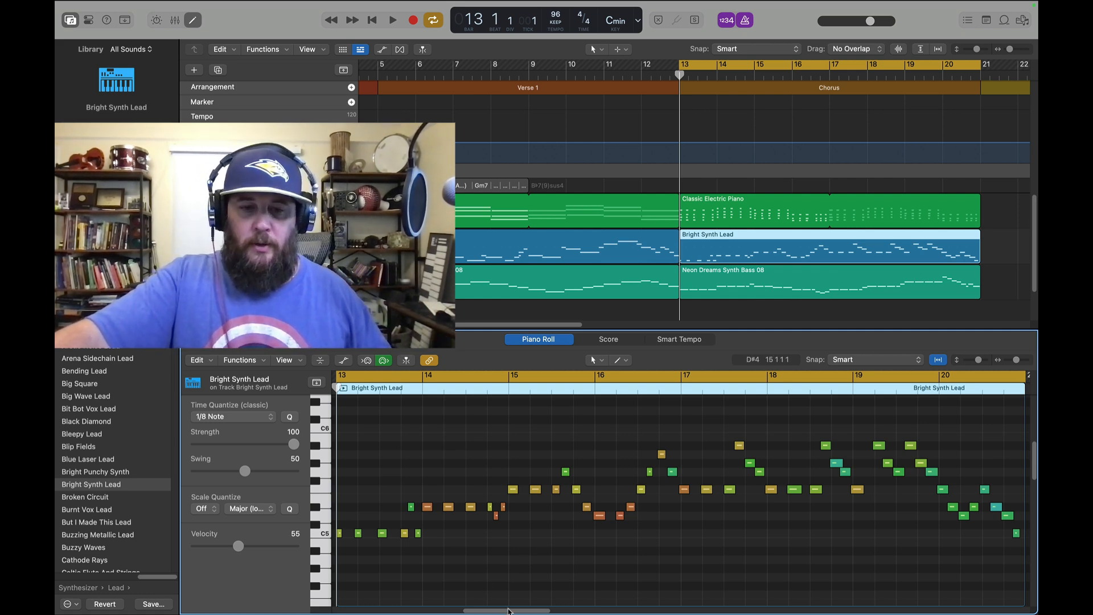
mouse_move(509, 611)
left_mouse_down()
mouse_move(470, 611)
mouse_move(494, 613)
left_mouse_up()
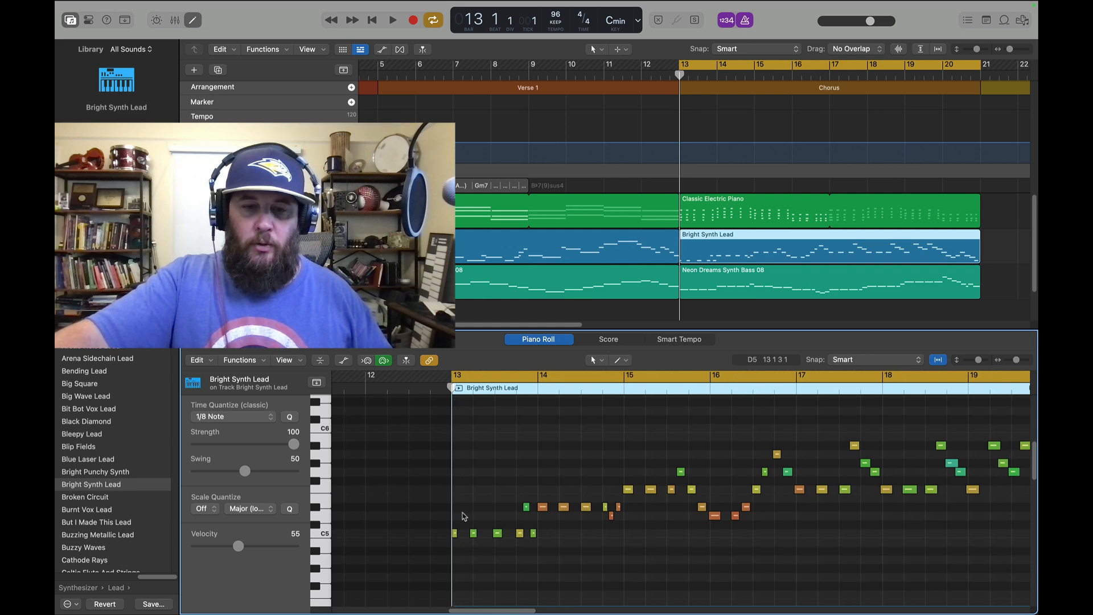
left_click_drag(465, 538, 515, 571)
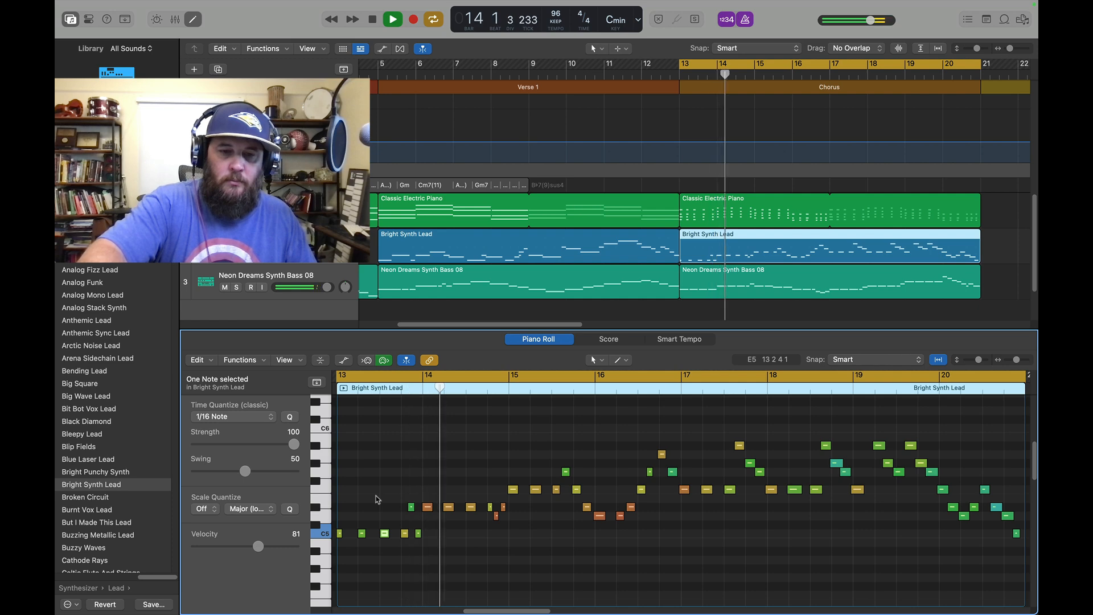
key("space")
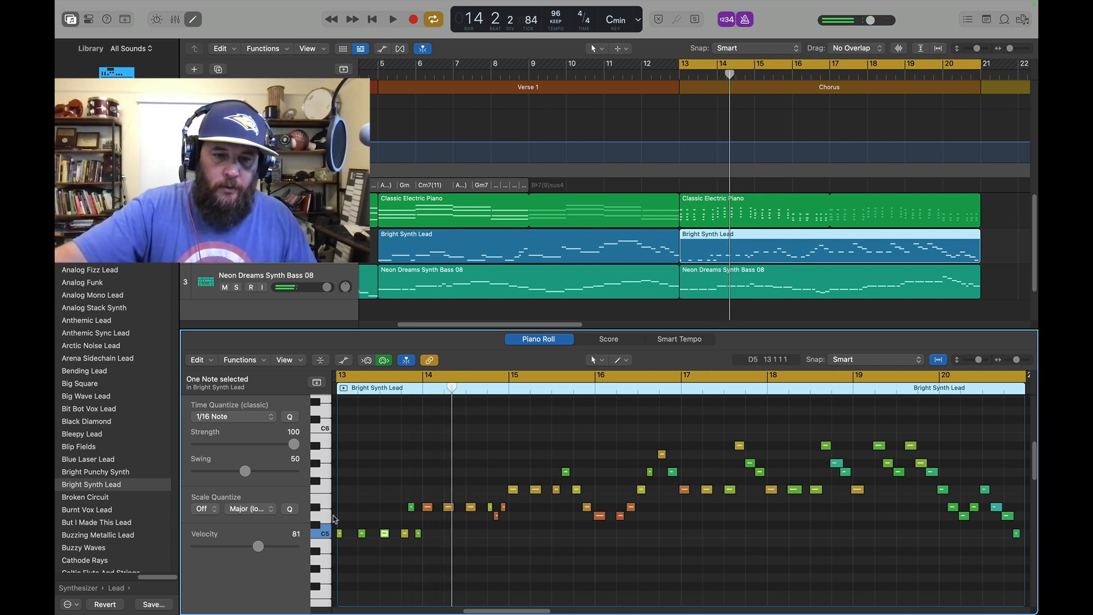
left_click_drag(341, 516, 388, 545)
left_click(268, 418)
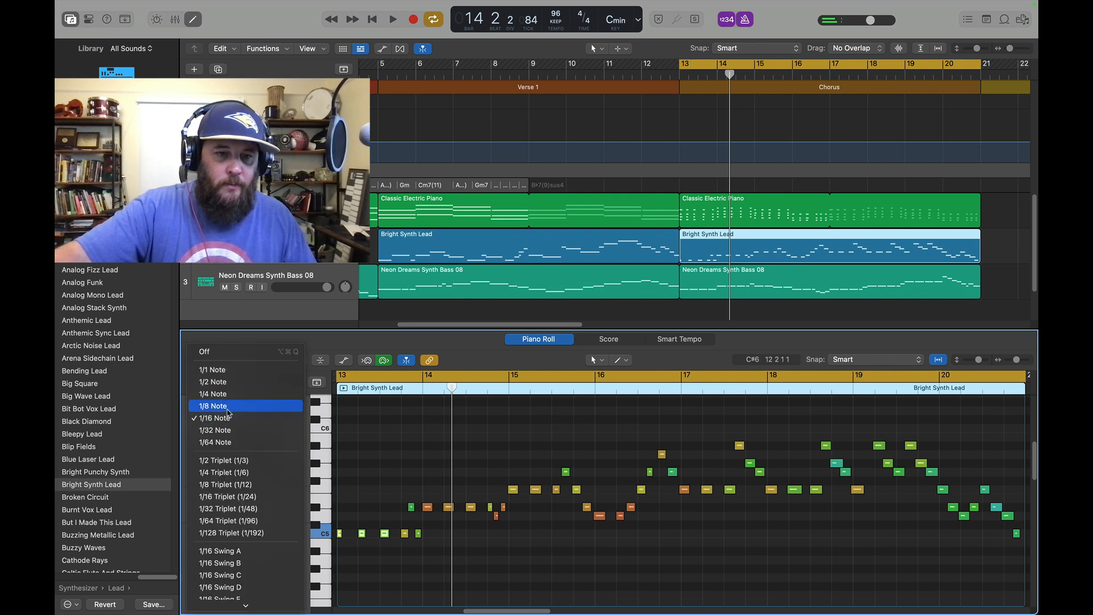
left_click(263, 405)
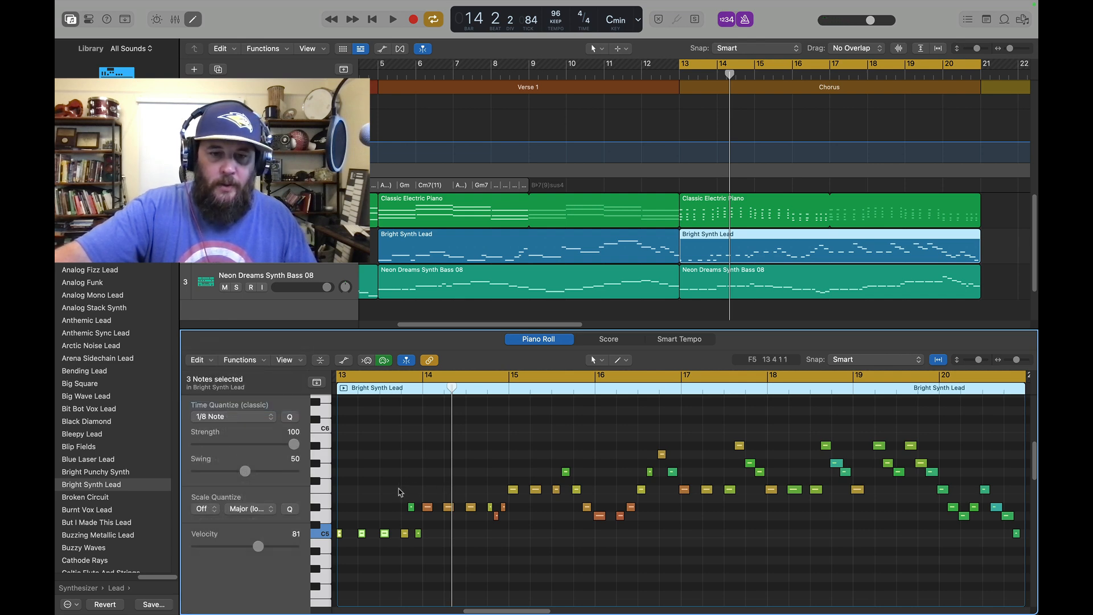
Quantize the last three lead notes of bar 13 to 1/8 Triplet (1/12)
left_click_drag(398, 492, 420, 541)
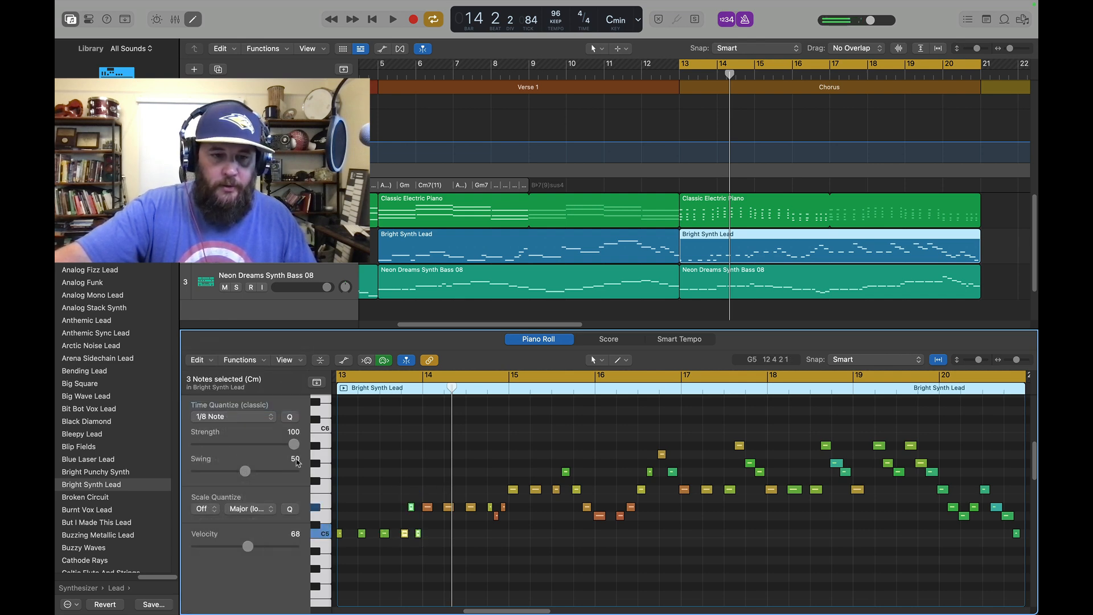
left_click(270, 424)
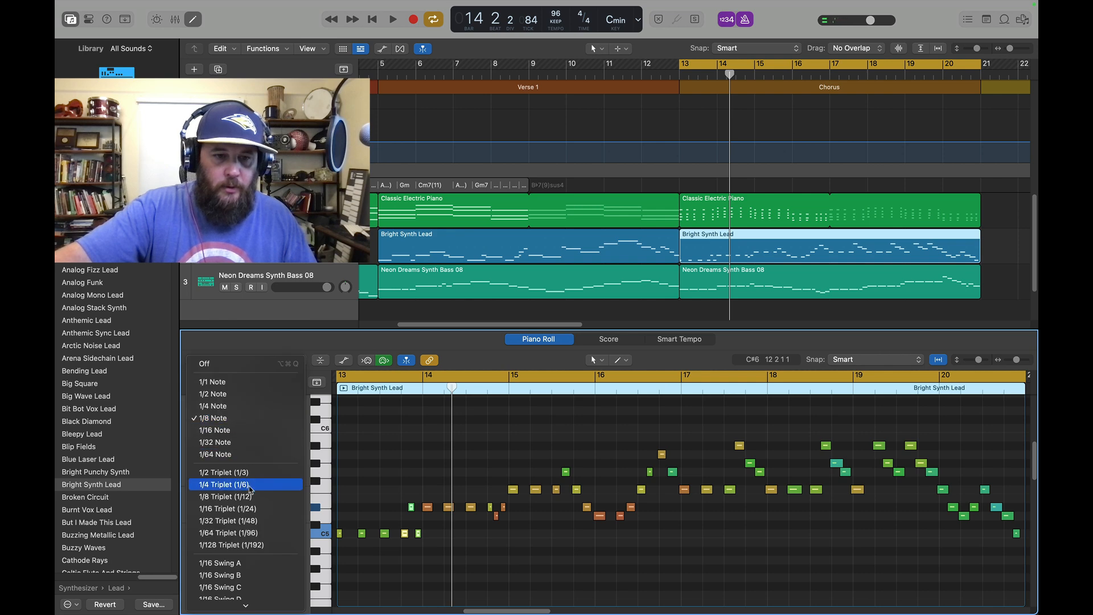
left_click(252, 497)
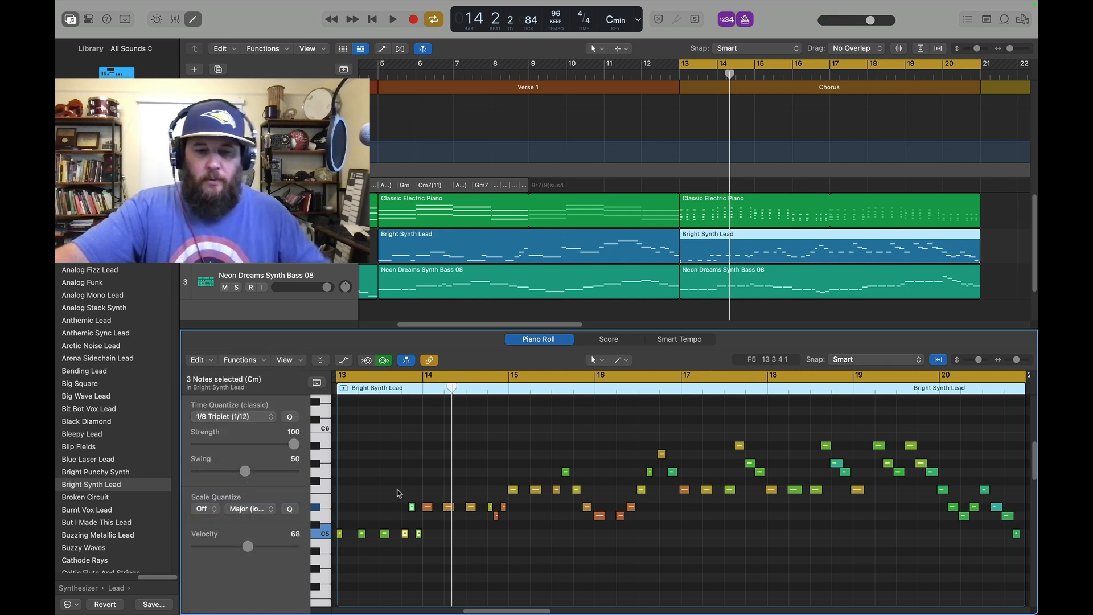
Quantize the first three lead notes of bar 14 to 1/8 Note
left_click(432, 499)
left_click_drag(434, 499, 481, 524)
left_click(270, 422)
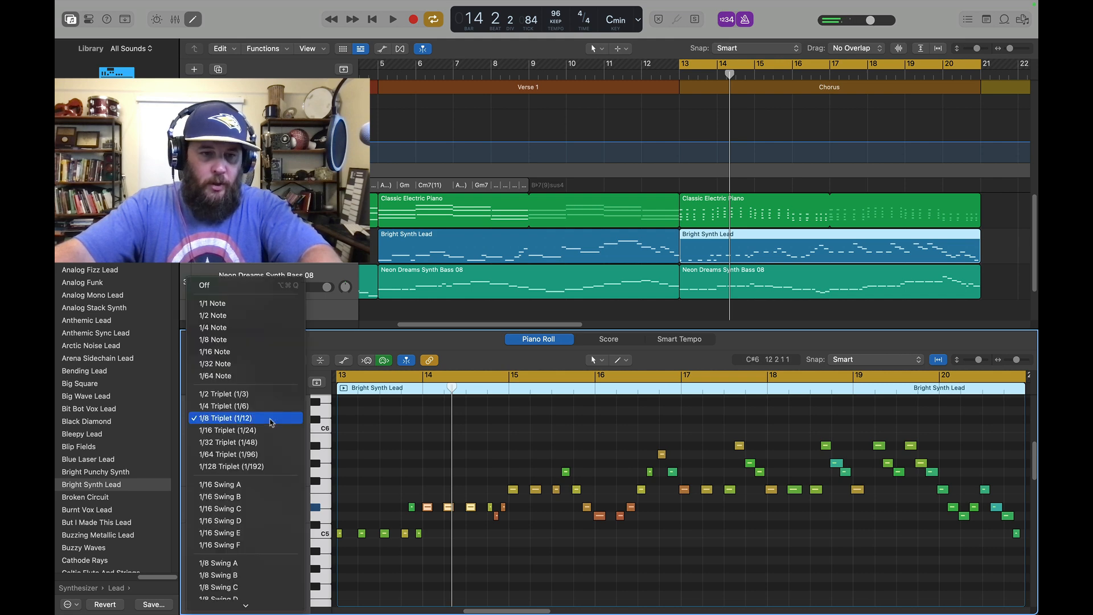
left_click(237, 345)
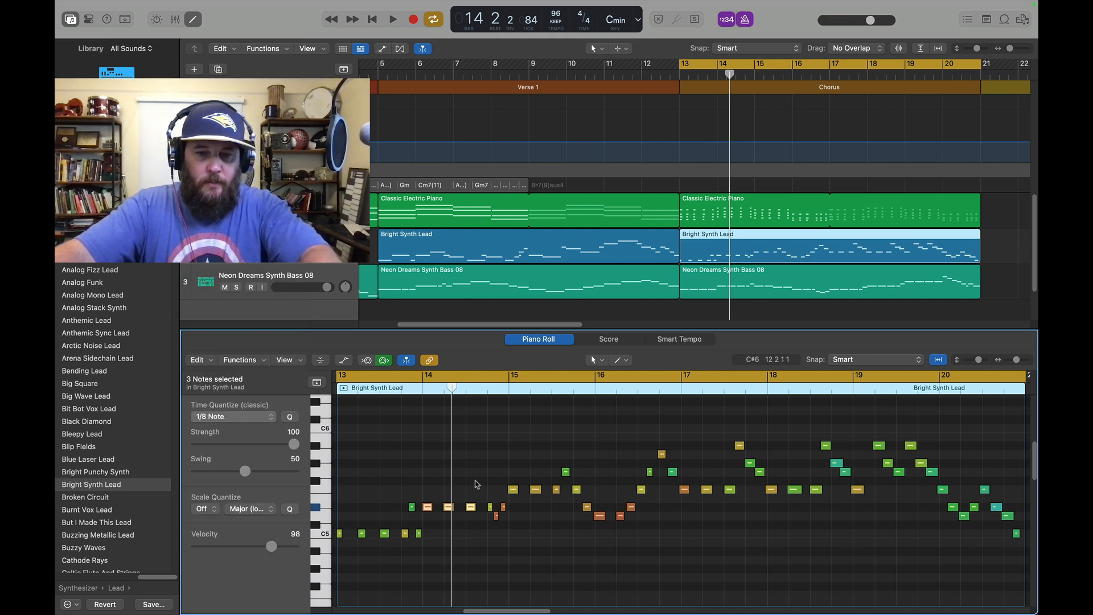
Quantize the last three lead notes of bar 14 to 1/8 Triplet (1/12)
left_click(486, 493)
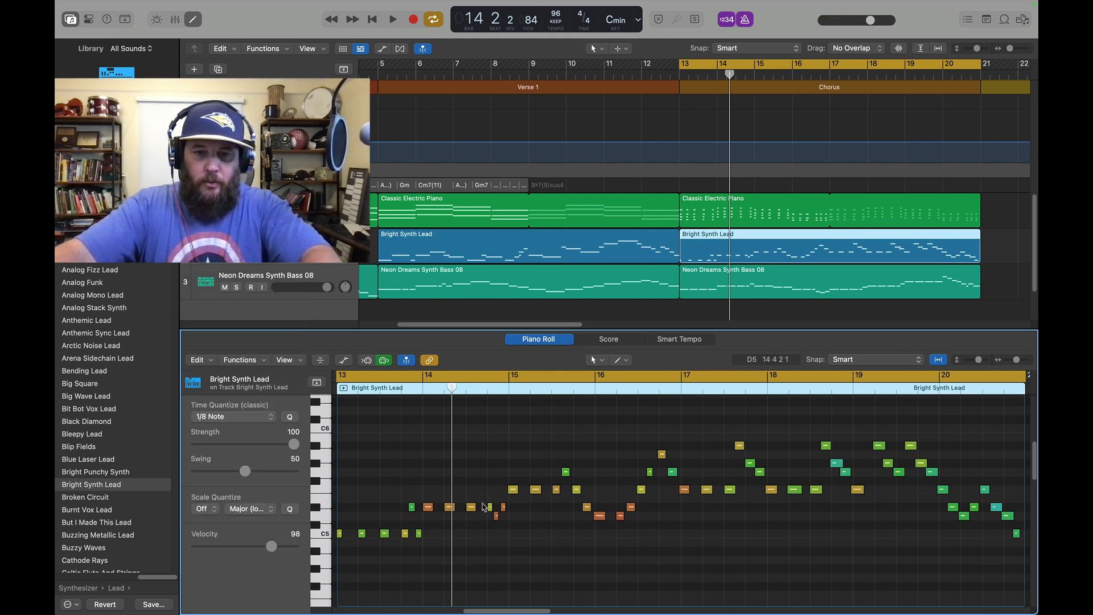
left_click_drag(504, 521, 509, 526)
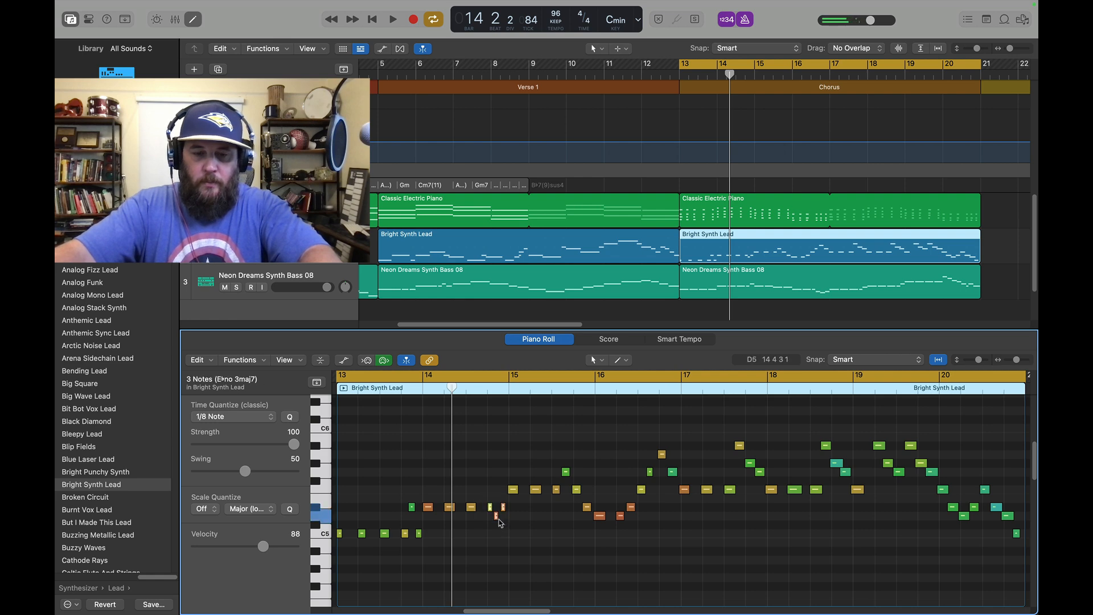
left_click(275, 423)
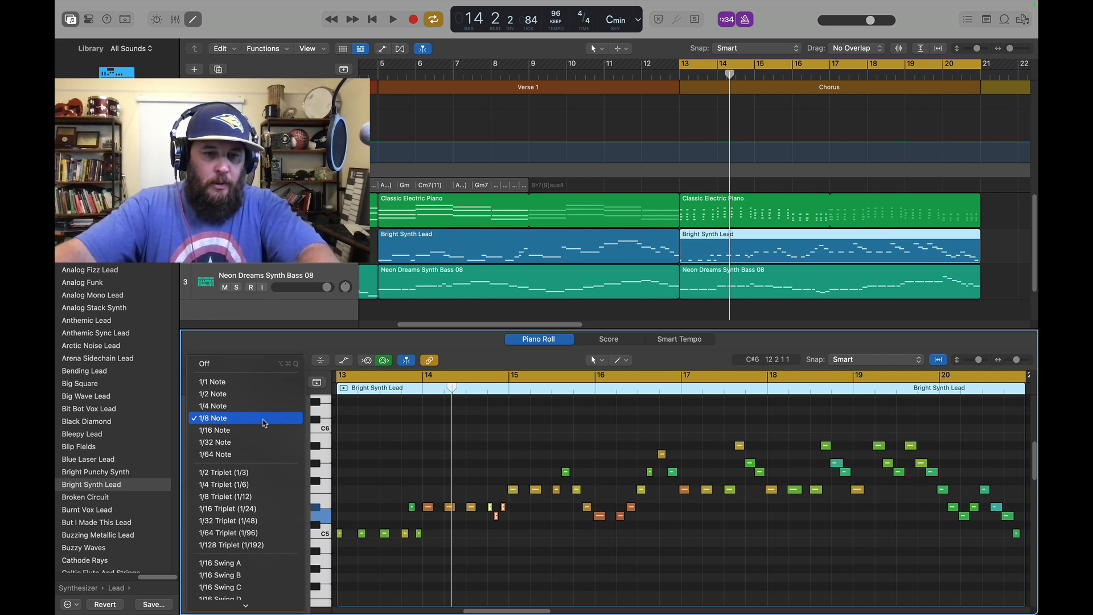
left_click(263, 496)
Raise the A5 lead note on beat 4 of bar 16 by one semitone and move the playhead back to late bar 14
left_click(662, 455)
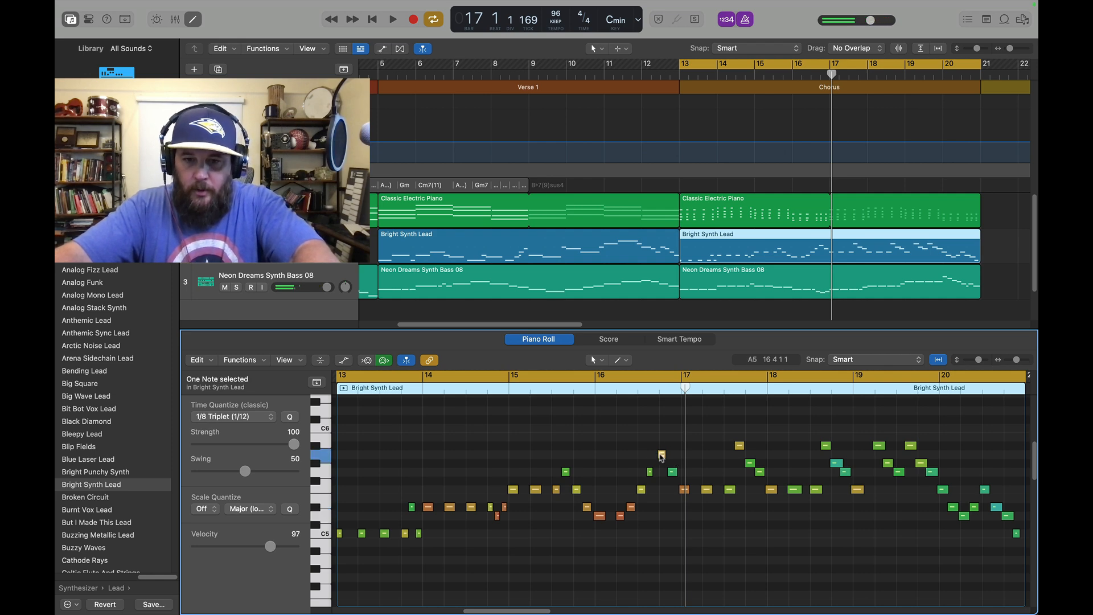
left_click_drag(661, 456, 662, 454)
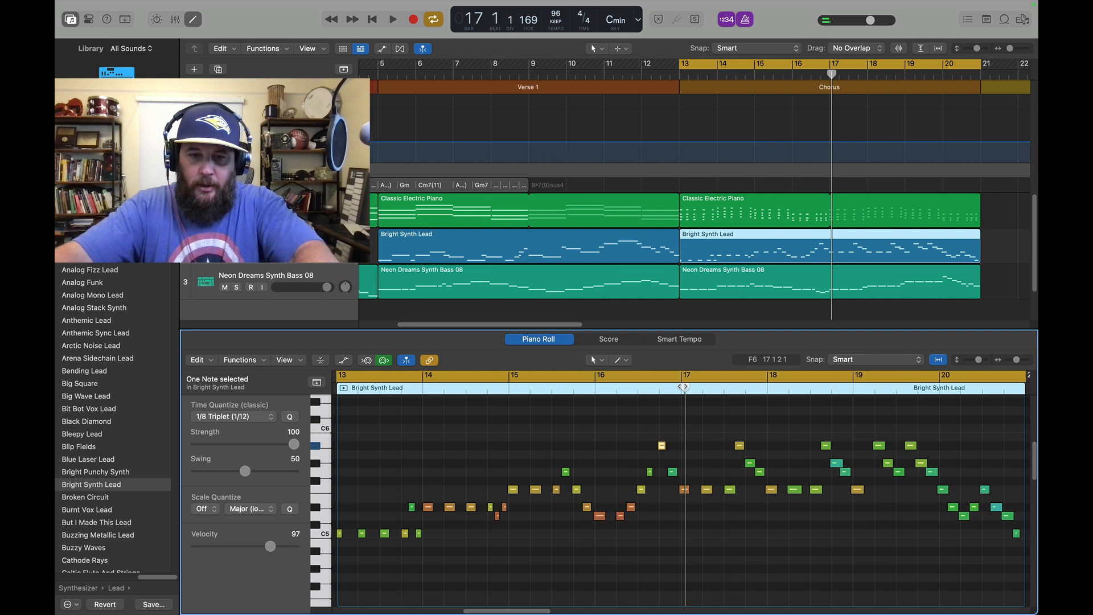
left_click_drag(685, 386, 482, 387)
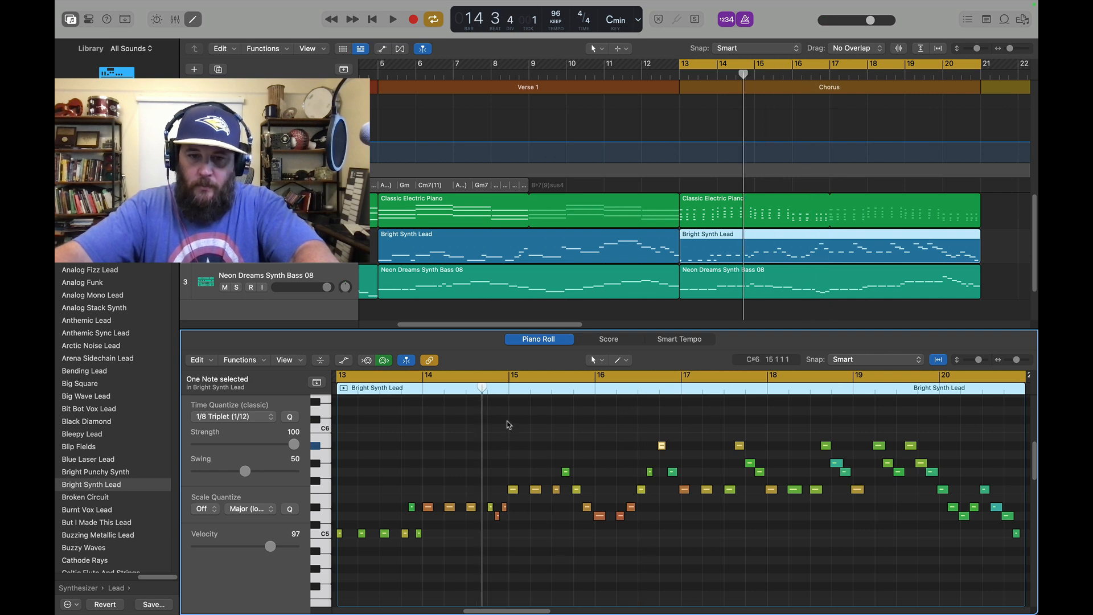
Quantize the lead notes from the start of bar 15 through the third note of bar 17 to 1/8 Note
left_click_drag(509, 424, 729, 532)
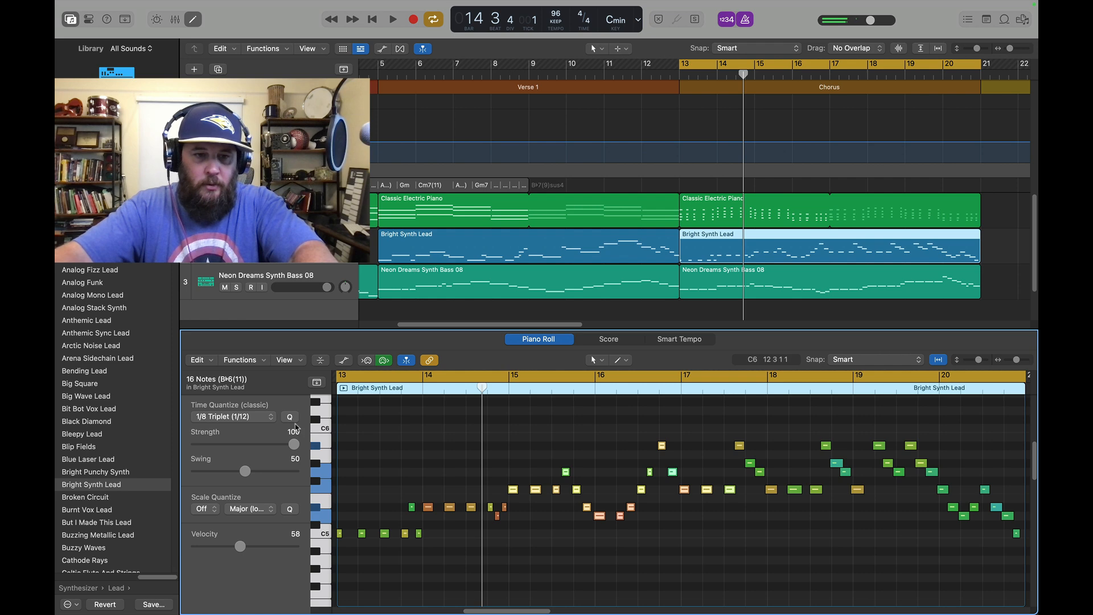
left_click(275, 421)
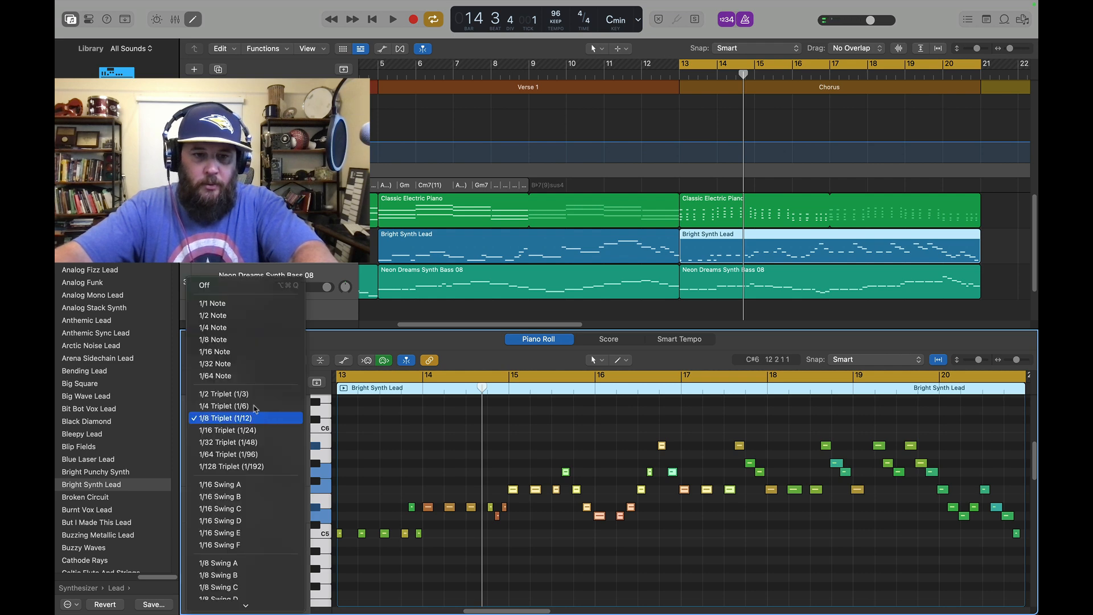
left_click(212, 339)
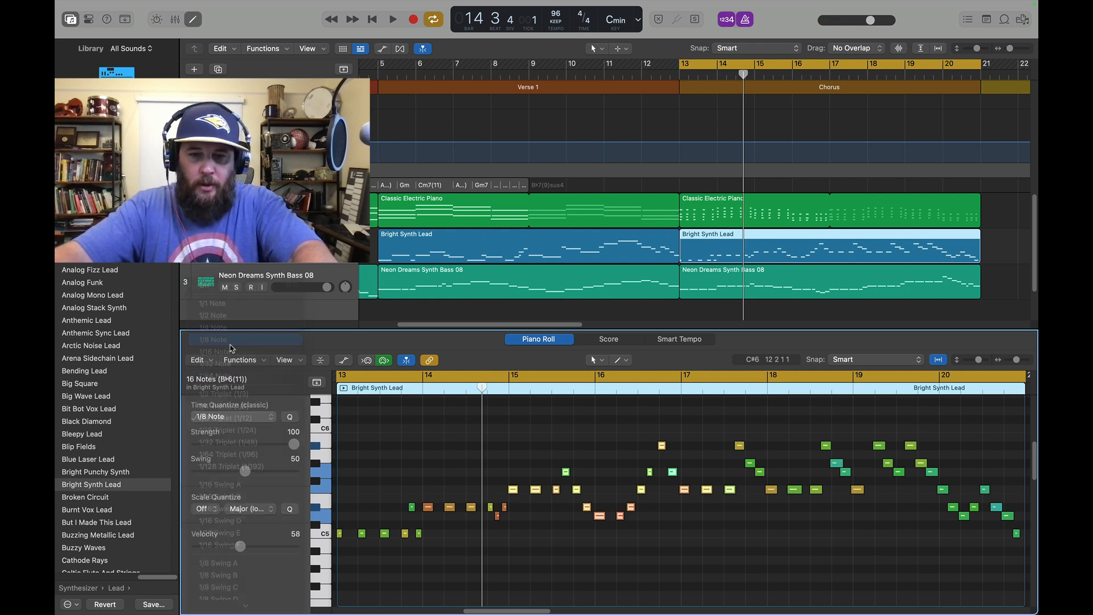
key("shift+space")
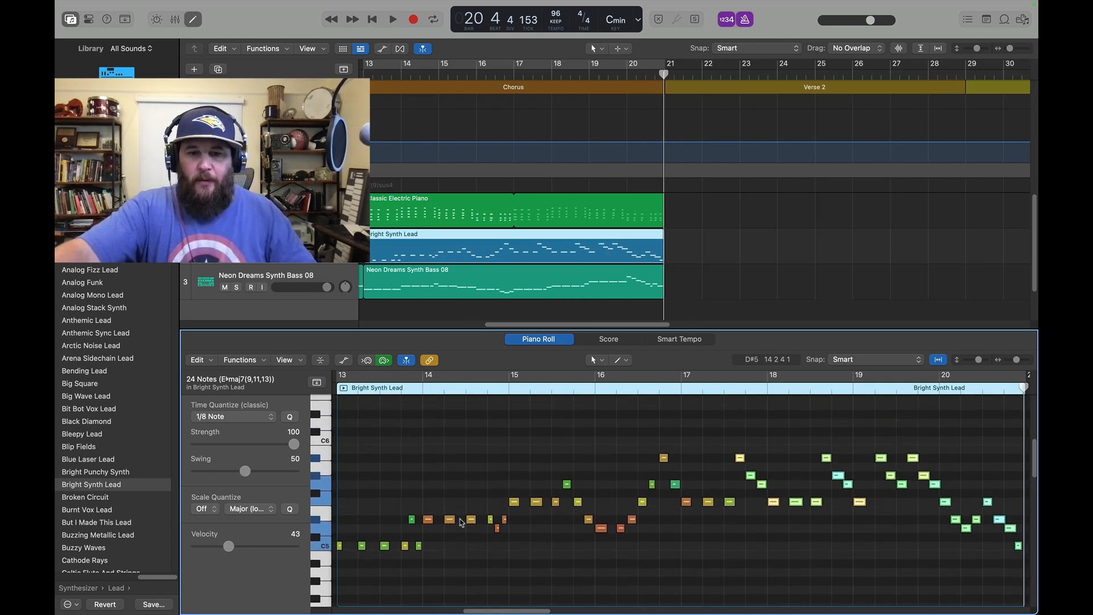
Duplicate all notes of the Chorus Bright Synth Lead region one octave higher, keeping the originals
left_click(387, 437)
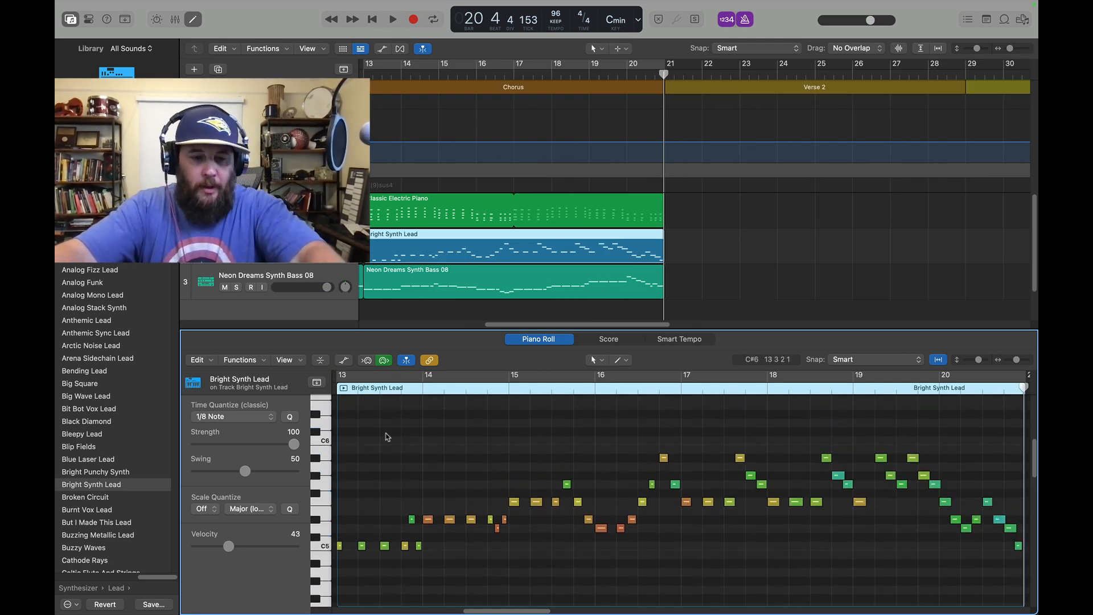
key("super+a")
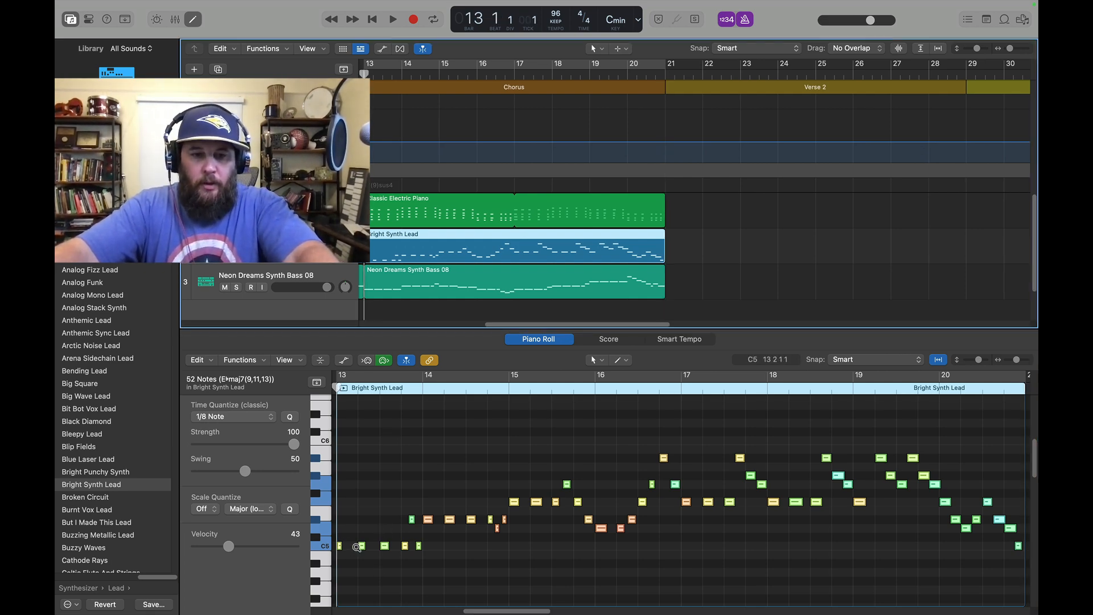
left_click_drag(362, 547, 361, 446)
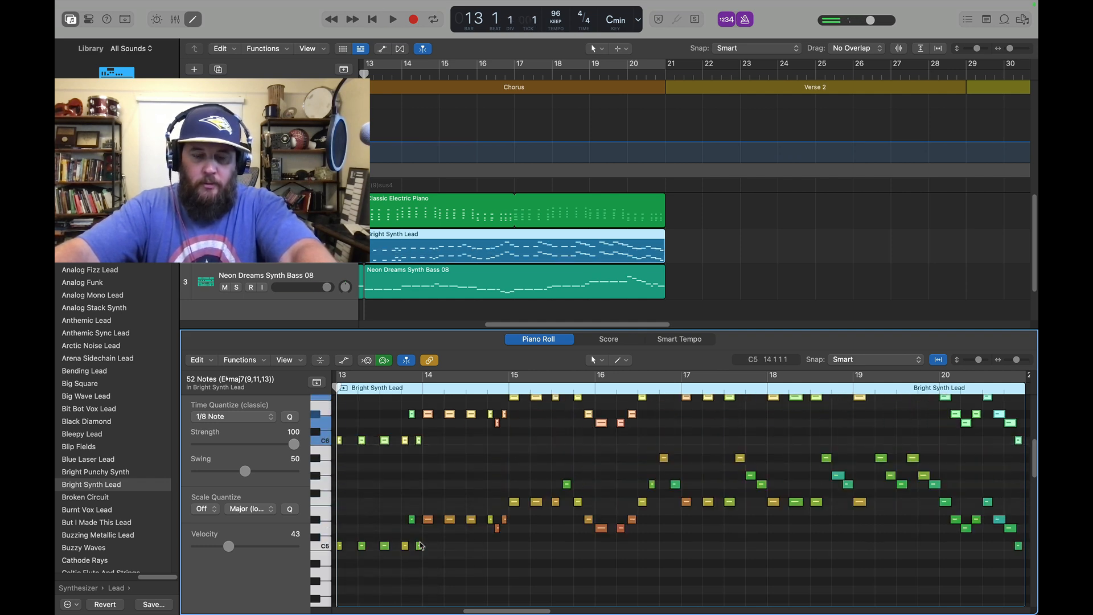
Duplicate all notes of the Chorus Classic Electric Piano region one octave lower, keeping the originals
left_click(434, 222)
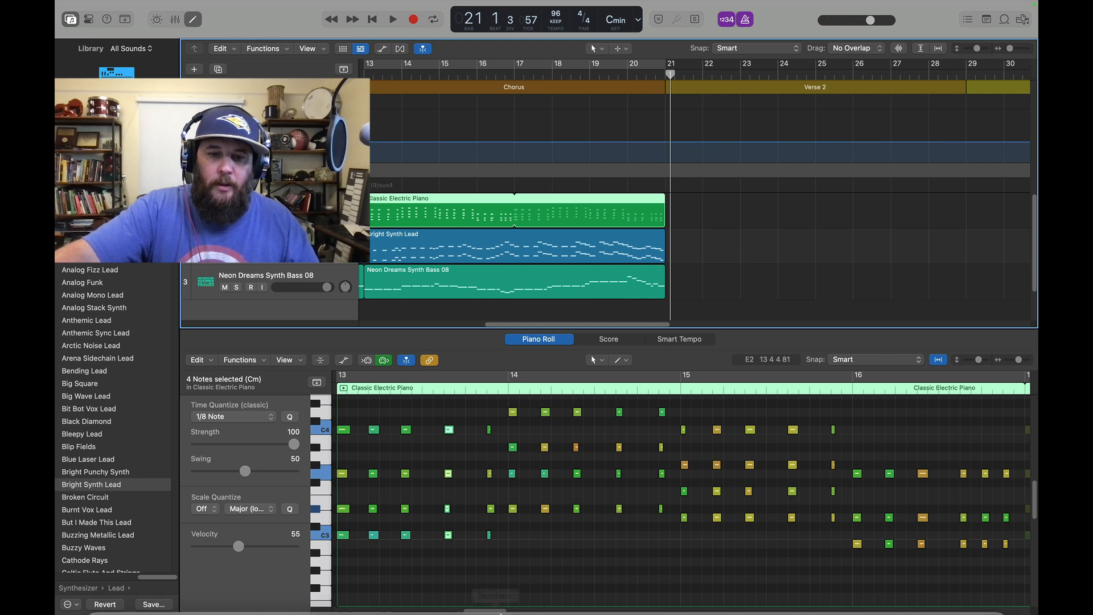
left_click(448, 451)
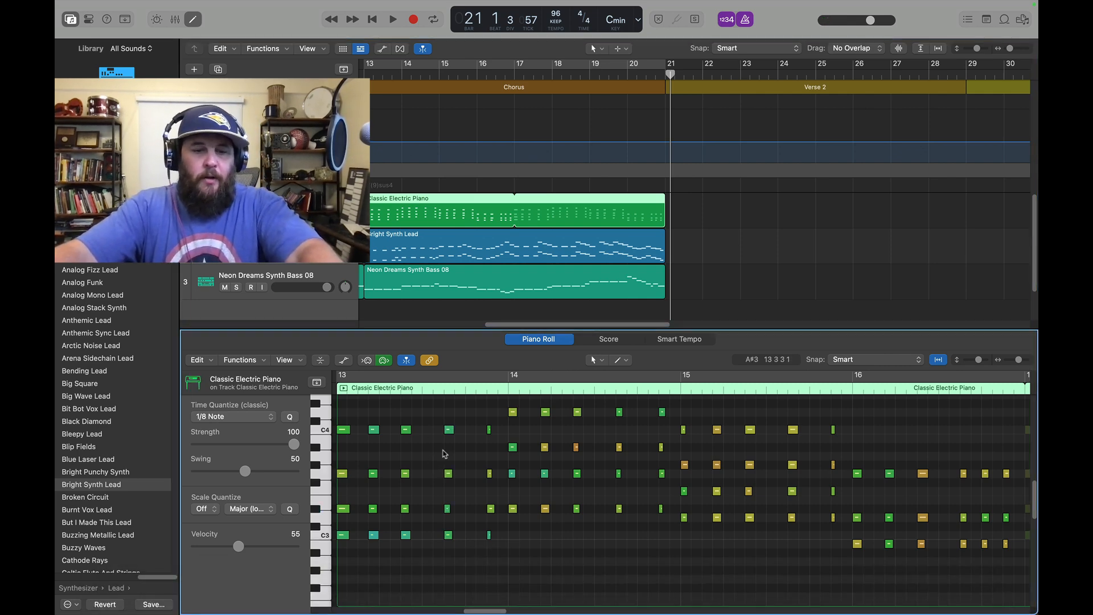
key("super+a")
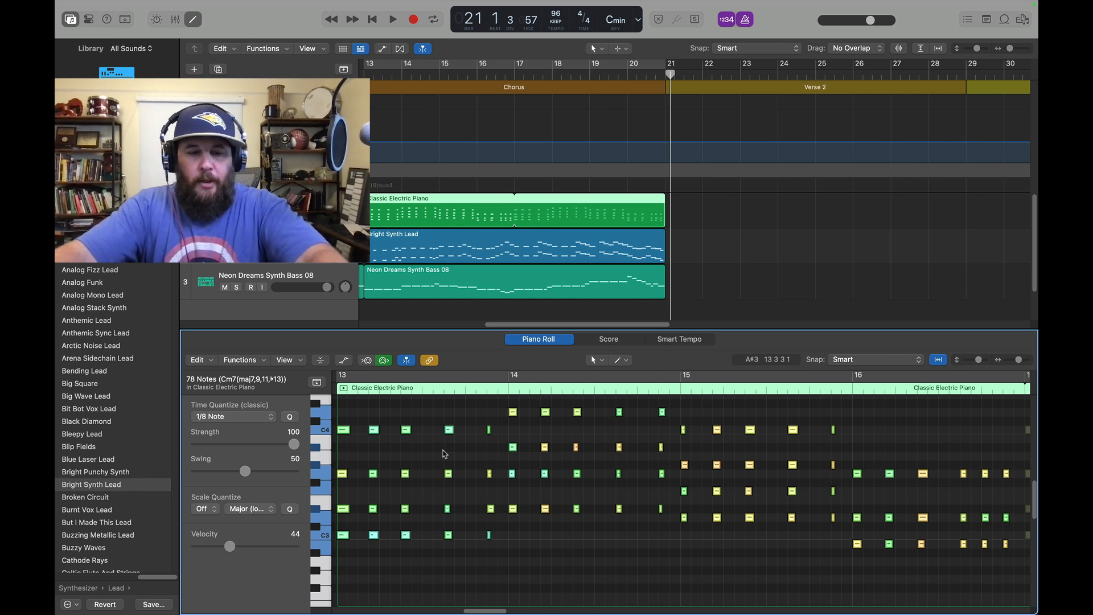
scroll(352, 501, "down", 5)
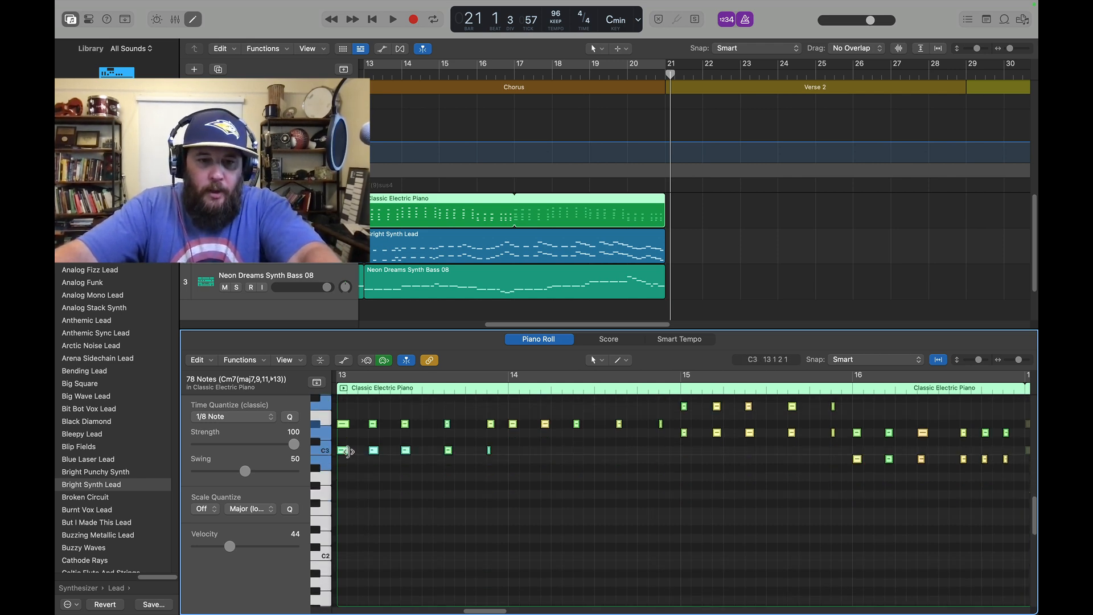
left_click(344, 452)
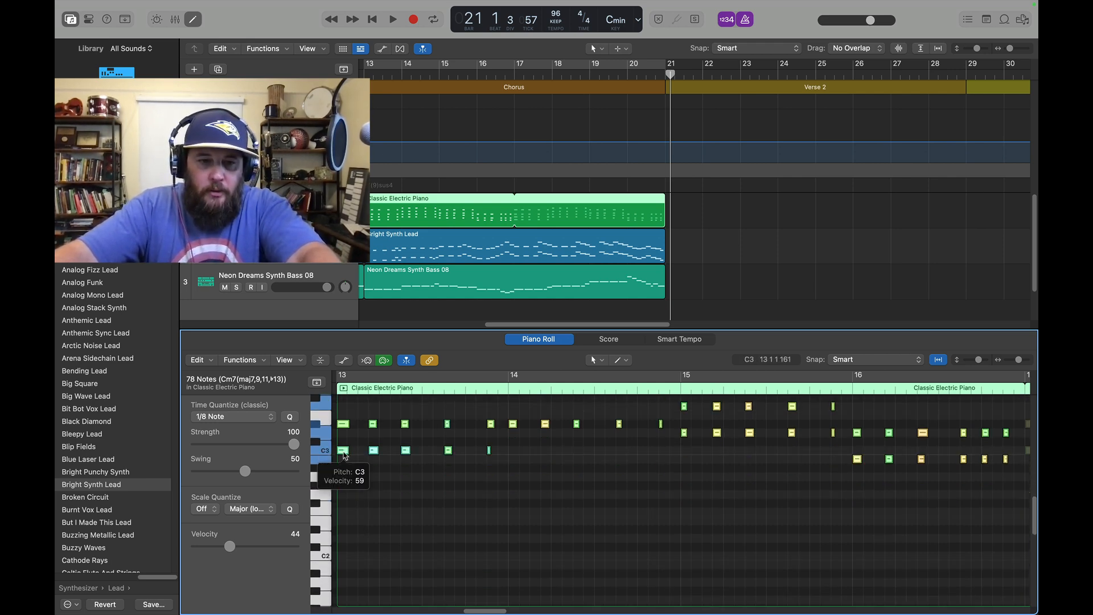
left_click_drag(344, 454, 347, 554)
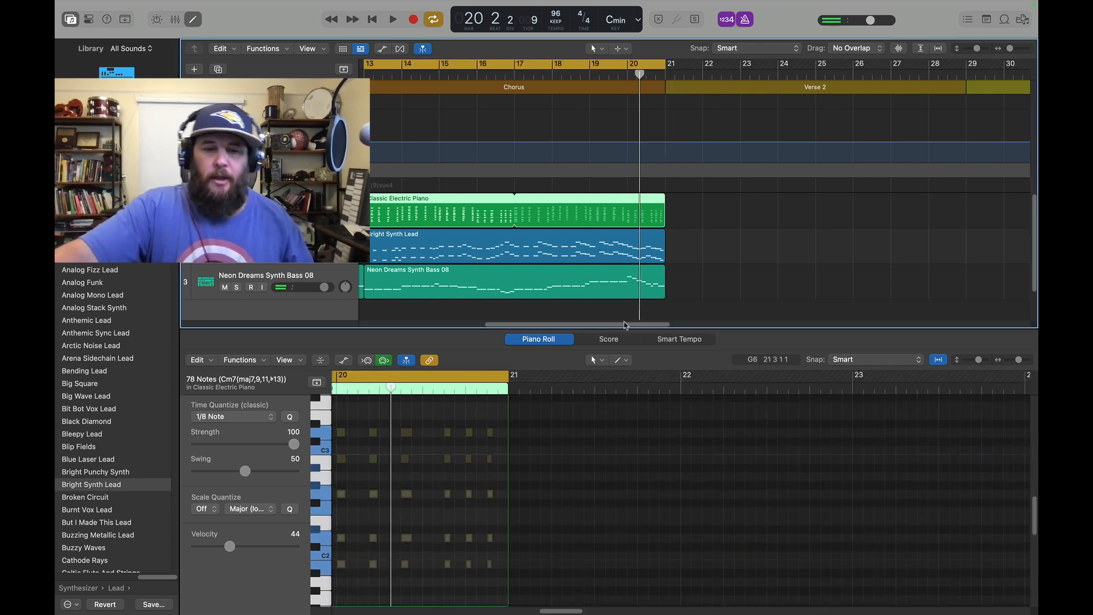
Hide the note editor and create one Session Player Drummer track in the Dubstep style with Output 1 + 2
key("e")
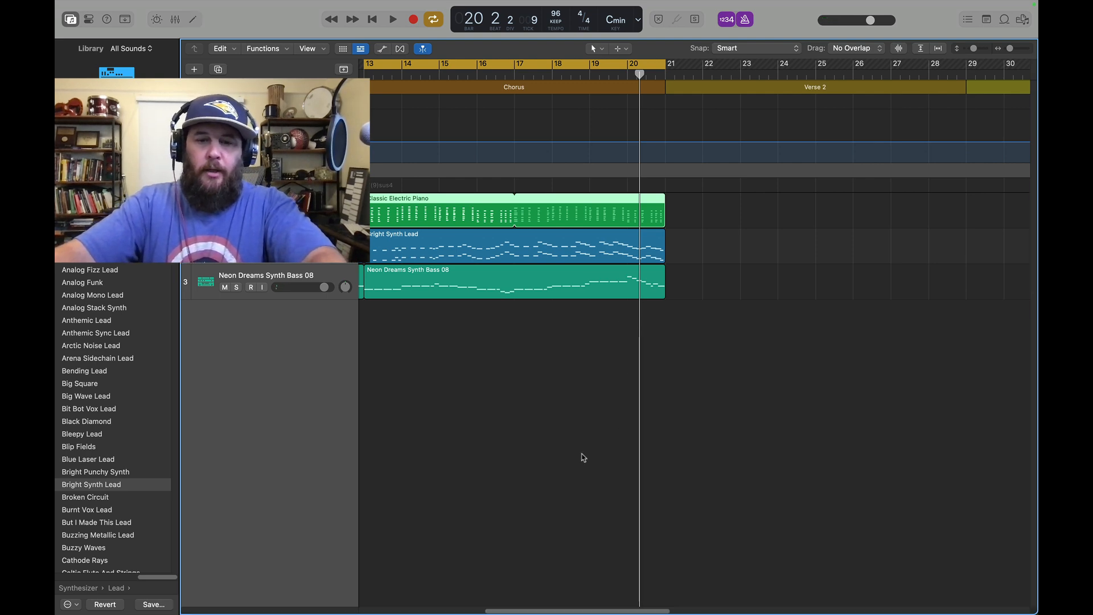
left_click_drag(594, 612, 416, 613)
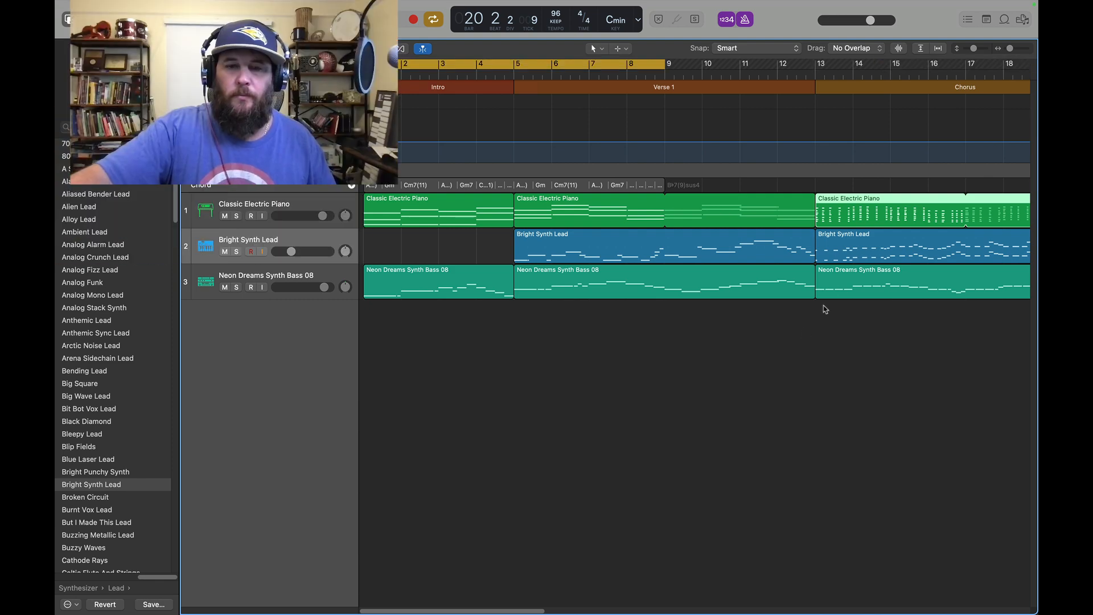
double_click(781, 356)
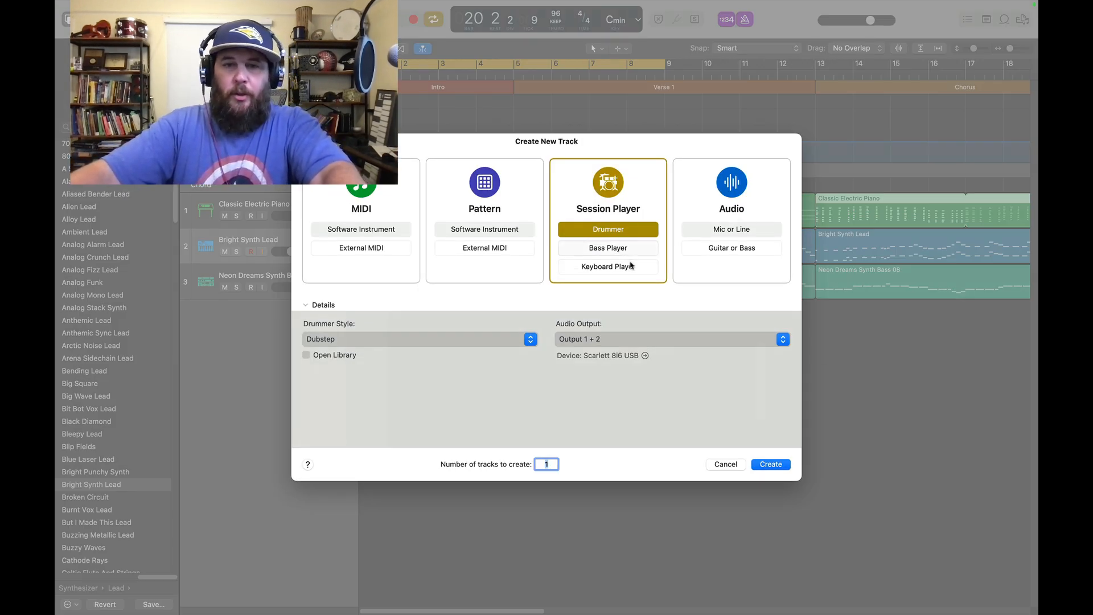
left_click(765, 466)
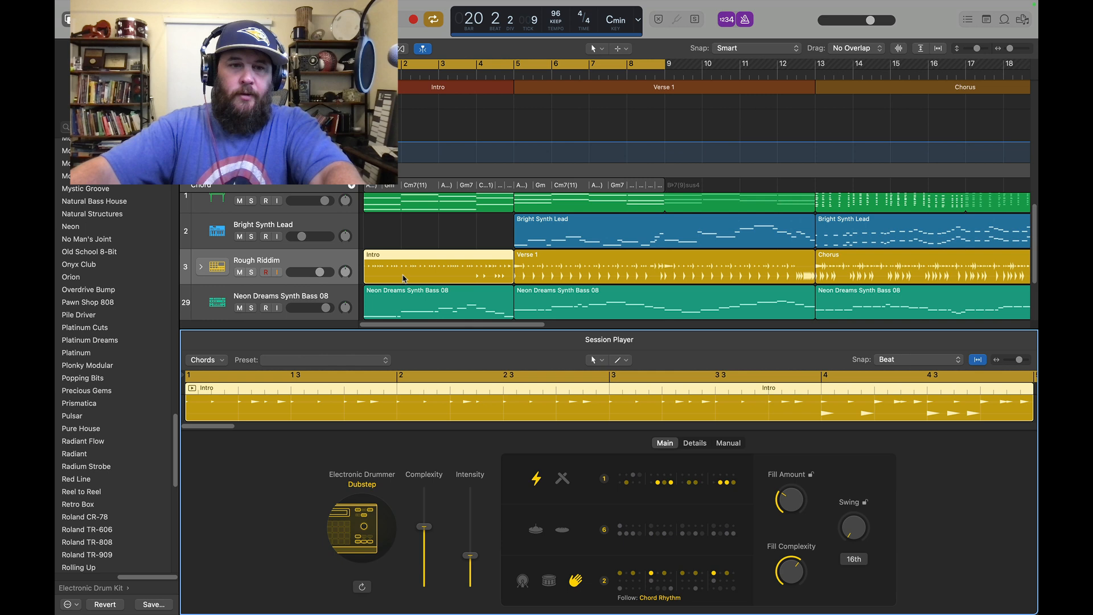
Play the arrangement with the new drums and delete the Intro drum region
scroll(440, 101, "up", 1)
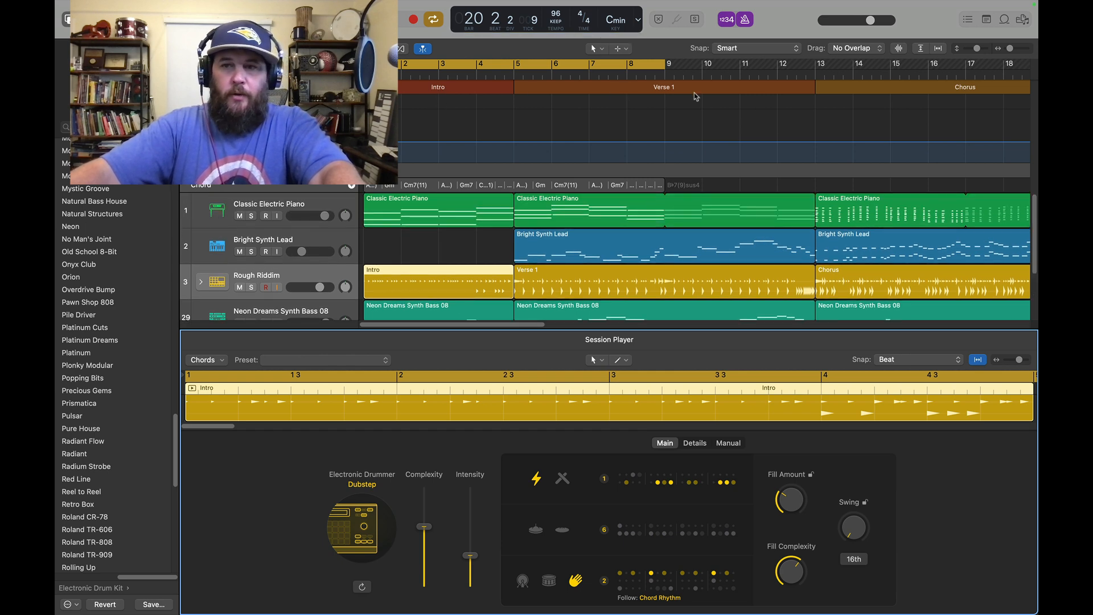
scroll(461, 287, "down", 2)
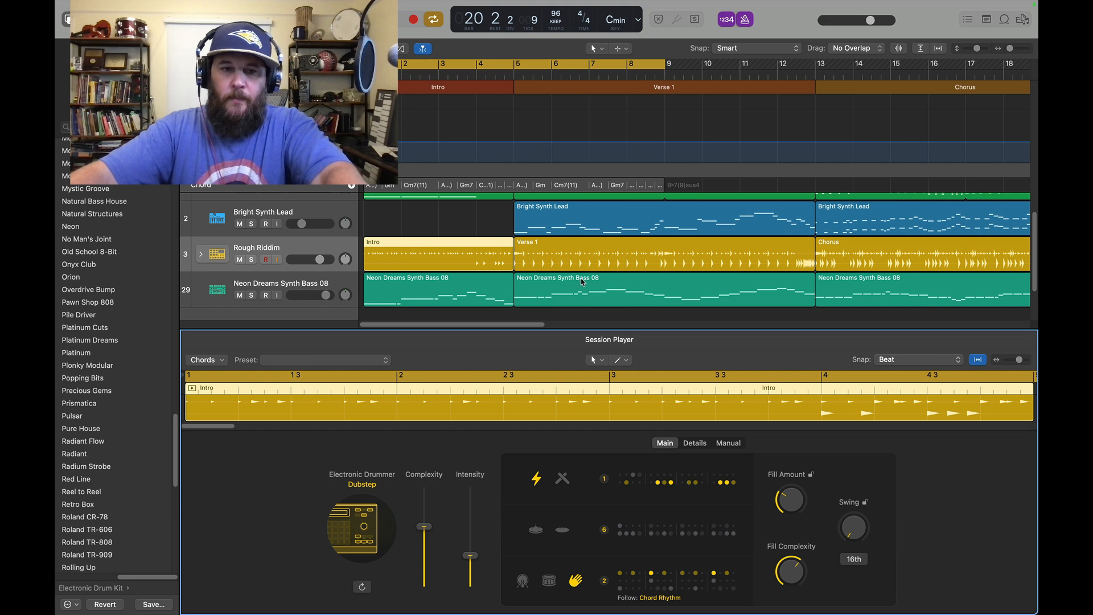
key("space")
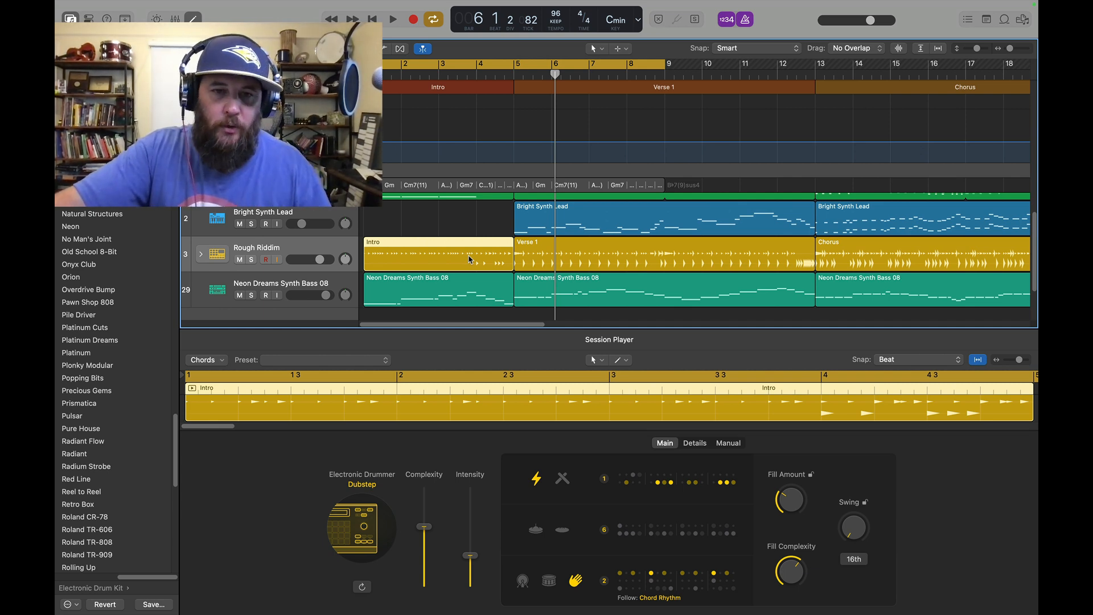
key("Delete")
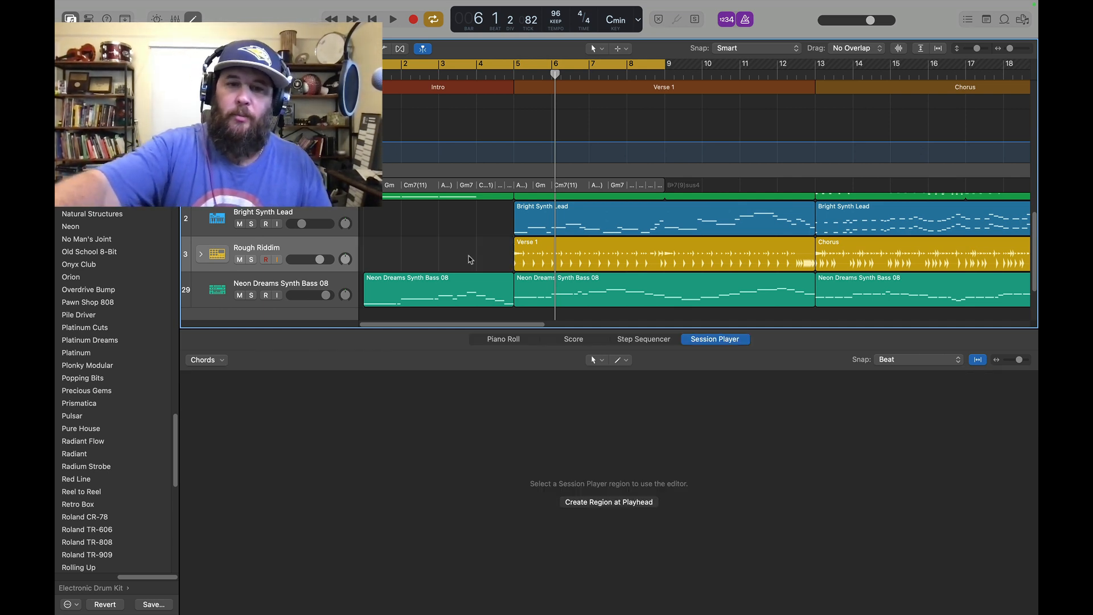